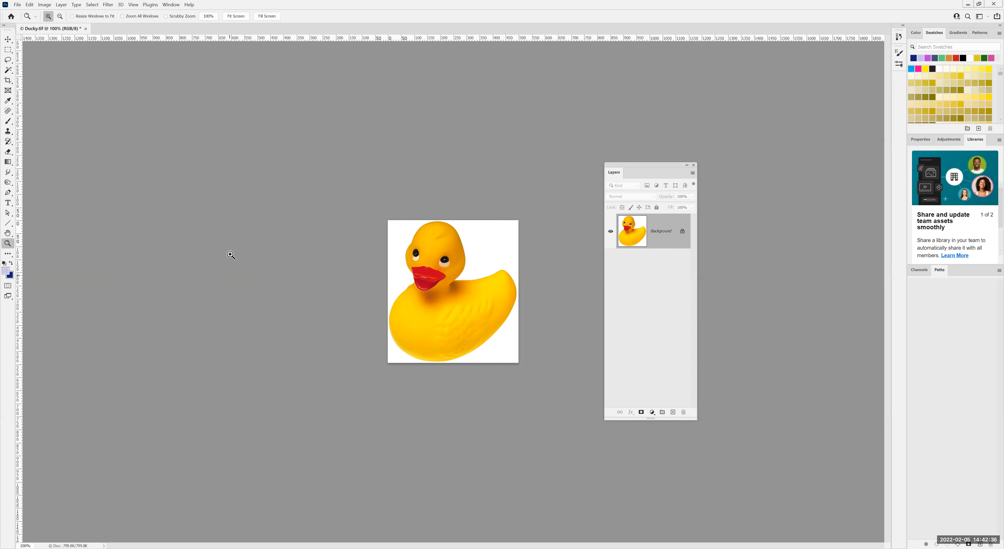
# - Compare the duck image at fit-screen, fill-screen and 100% magnification, finish at 200%, and move the floating Layers panel slightly away from it
pyautogui.click(238, 18)
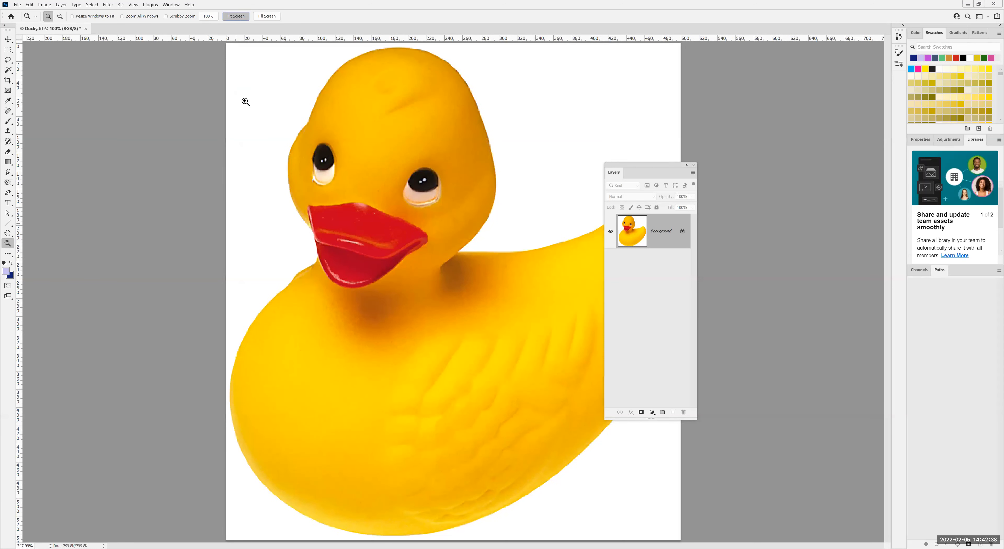
pyautogui.click(273, 16)
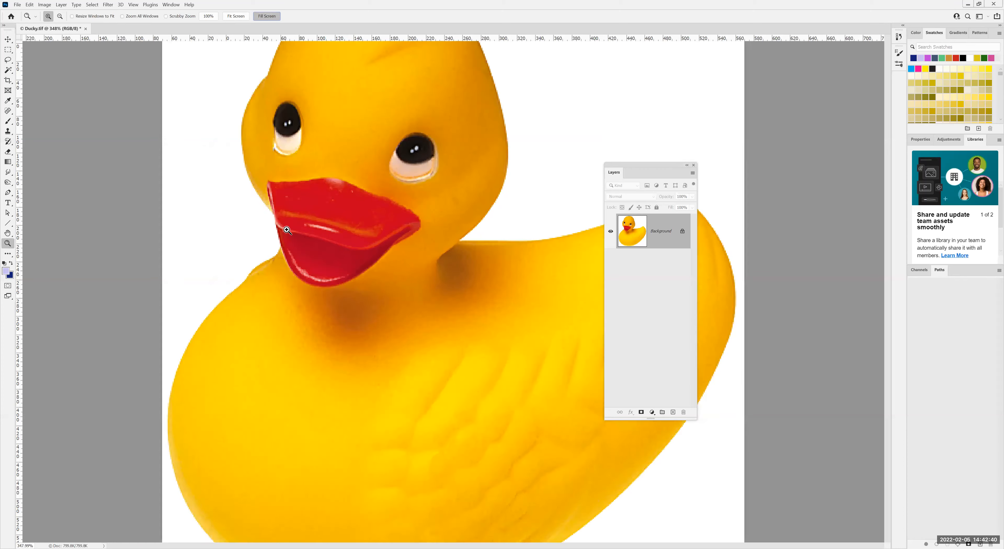
pyautogui.click(235, 16)
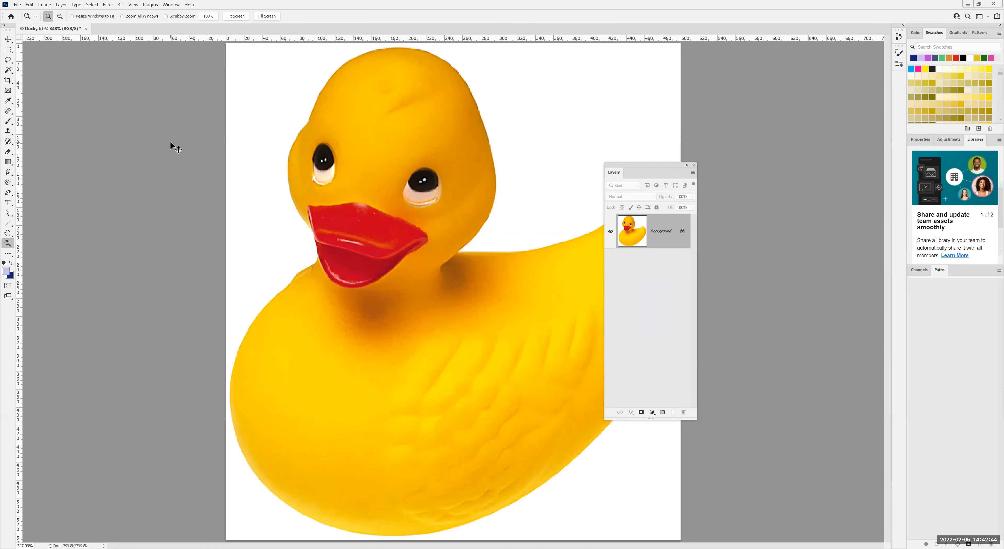
pyautogui.hotkey('ctrl', '1')
pyautogui.hotkey('ctrl', '-')
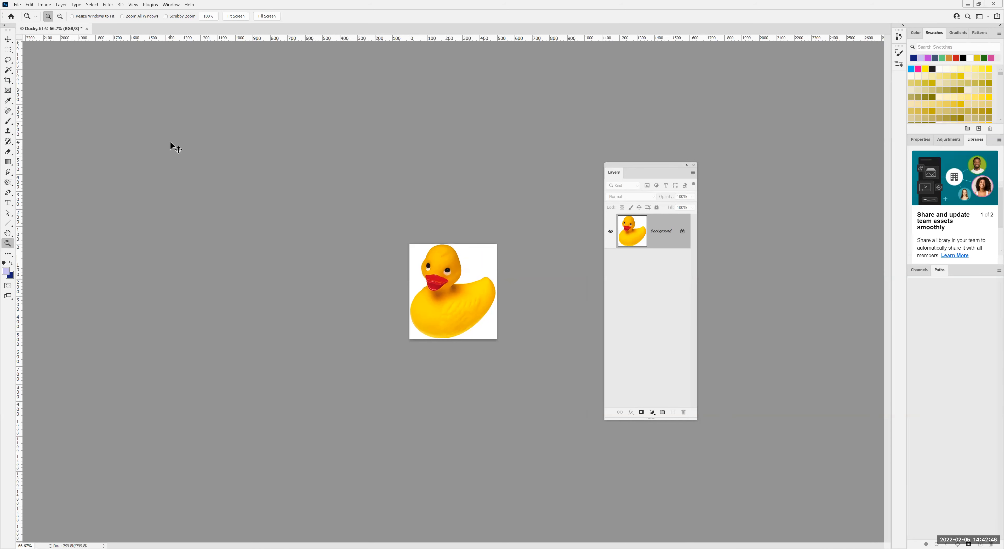
pyautogui.hotkey('ctrl', '+')
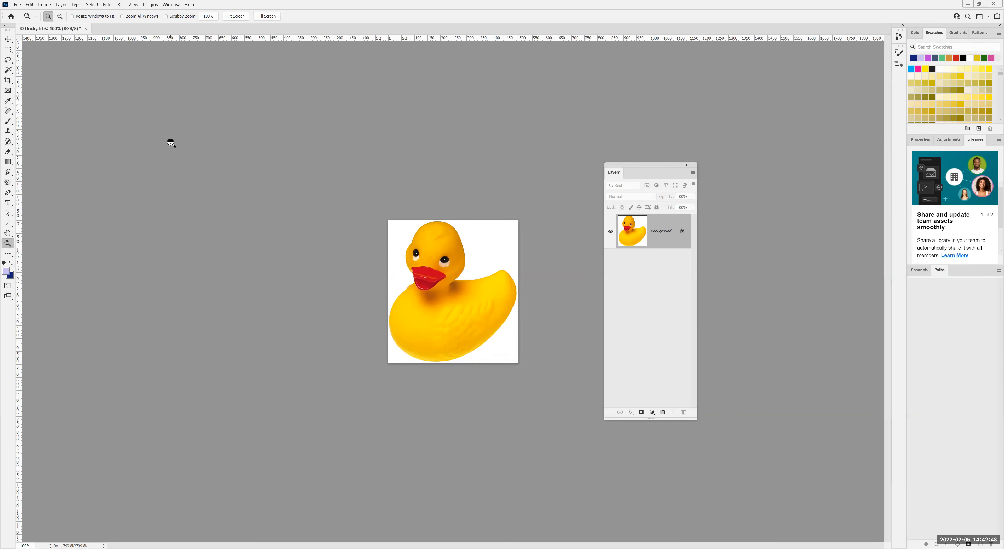
pyautogui.hotkey('ctrl', '+')
pyautogui.hotkey('ctrl', '+')
pyautogui.hotkey('ctrl', '-')
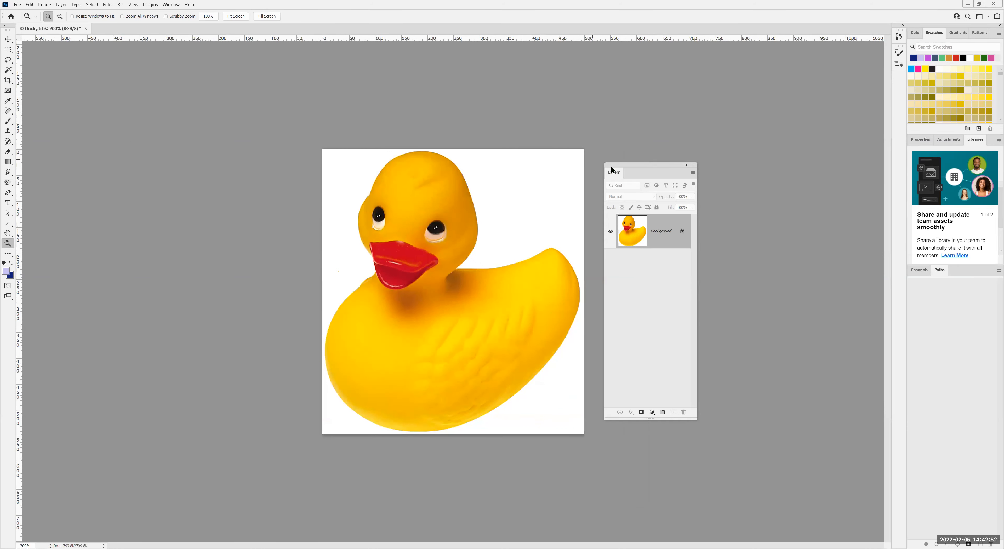
pyautogui.moveTo(613, 168)
pyautogui.mouseDown()
pyautogui.moveTo(619, 149)
pyautogui.moveTo(619, 158)
pyautogui.mouseUp()
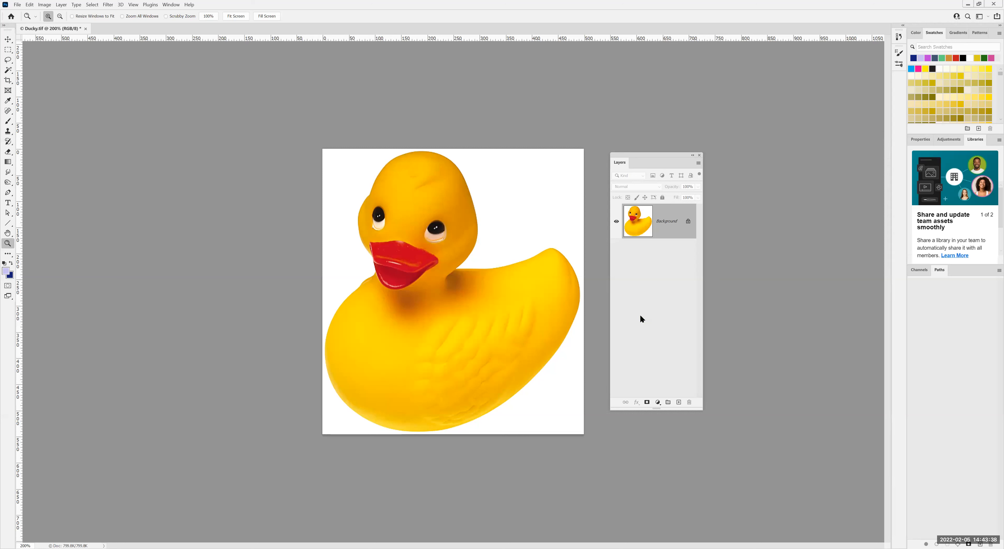
# - Draw a rectangular marquee selection over the duck's head and clear the selection
pyautogui.click(6, 52)
pyautogui.moveTo(349, 197); pyautogui.dragTo(498, 309)
pyautogui.click(533, 195)
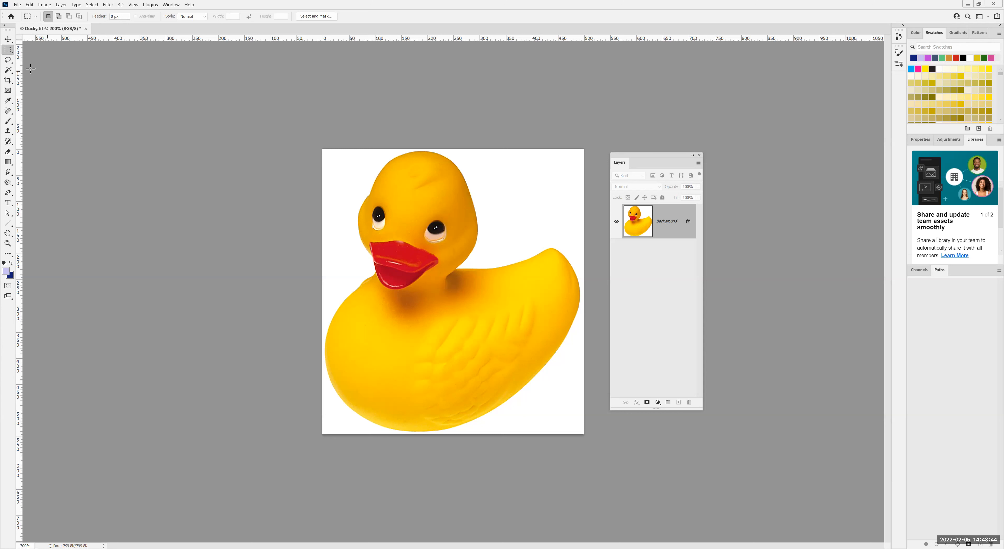
# - Paint soft lavender Brush strokes across the duck's face on the Background layer, and undo them
pyautogui.click(8, 121)
pyautogui.moveTo(475, 234)
pyautogui.mouseDown()
pyautogui.moveTo(353, 245)
pyautogui.moveTo(363, 247)
pyautogui.mouseUp()
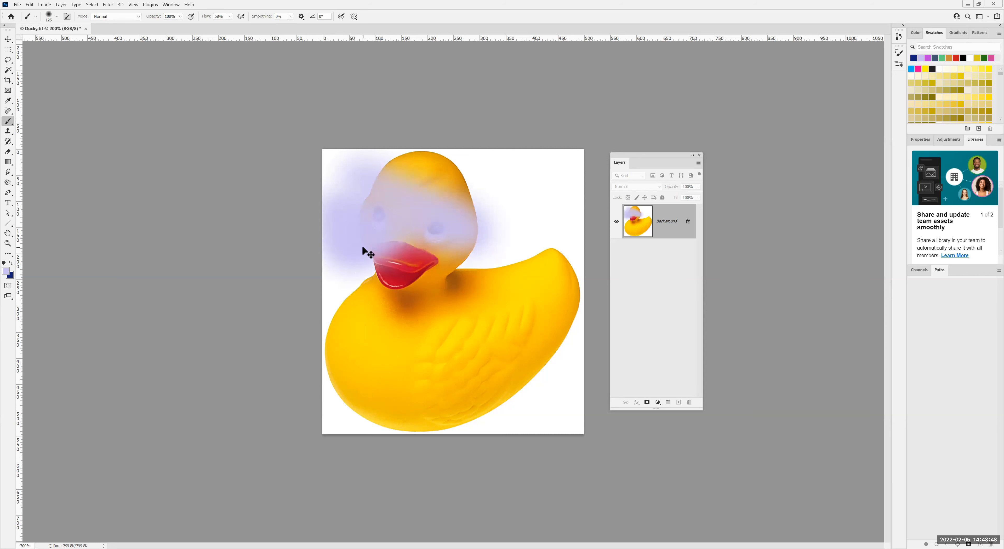
pyautogui.hotkey('ctrl', 'z')
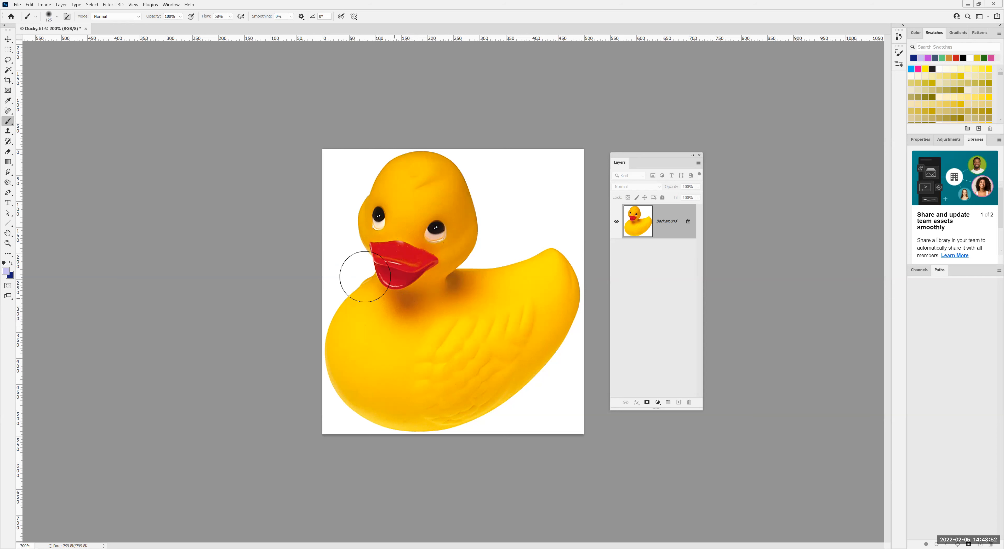
# - Try to move the Background layer with the Move tool, and decline converting it to a normal layer
pyautogui.click(9, 40)
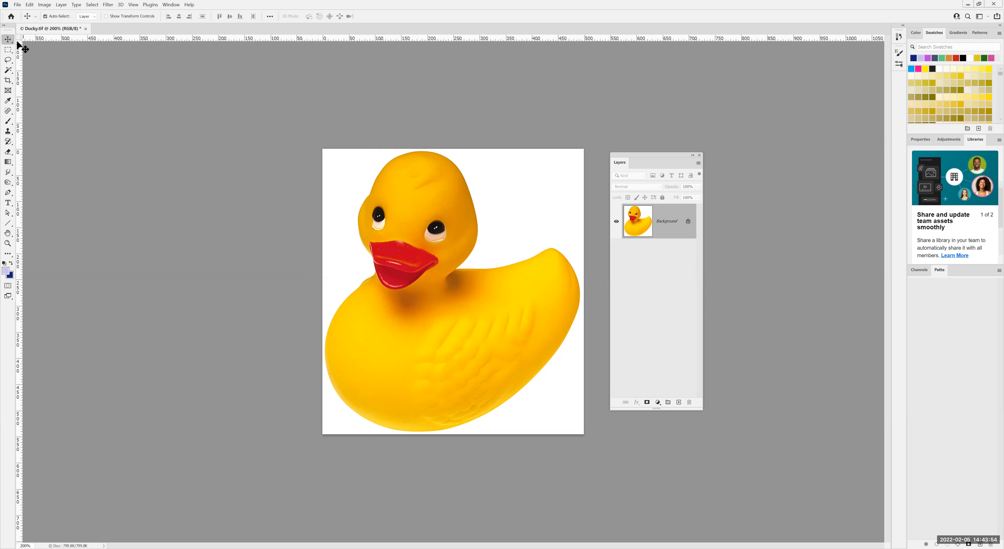
pyautogui.click(478, 287)
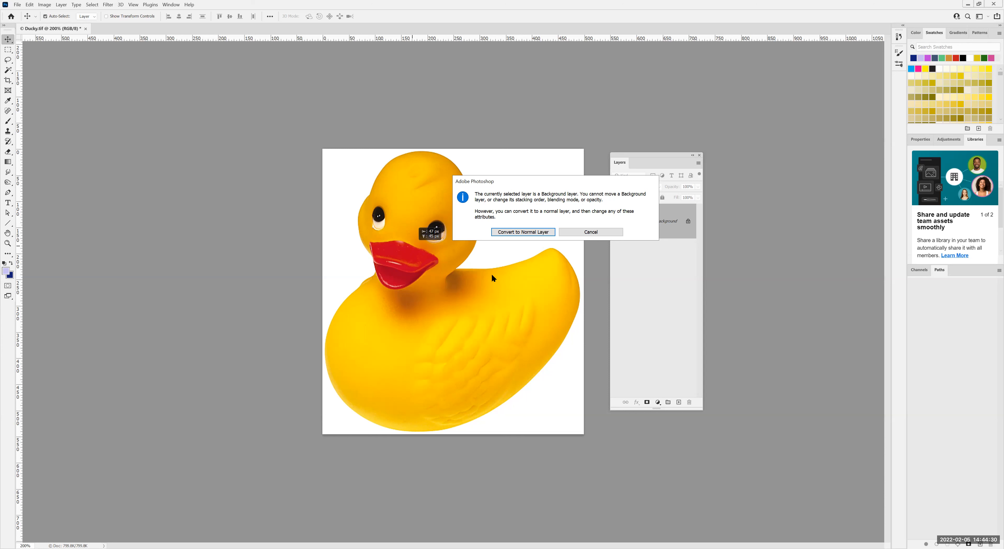
pyautogui.click(572, 230)
# - Unlock the Background layer into a normal layer, and convert it back into a background layer
pyautogui.click(687, 223)
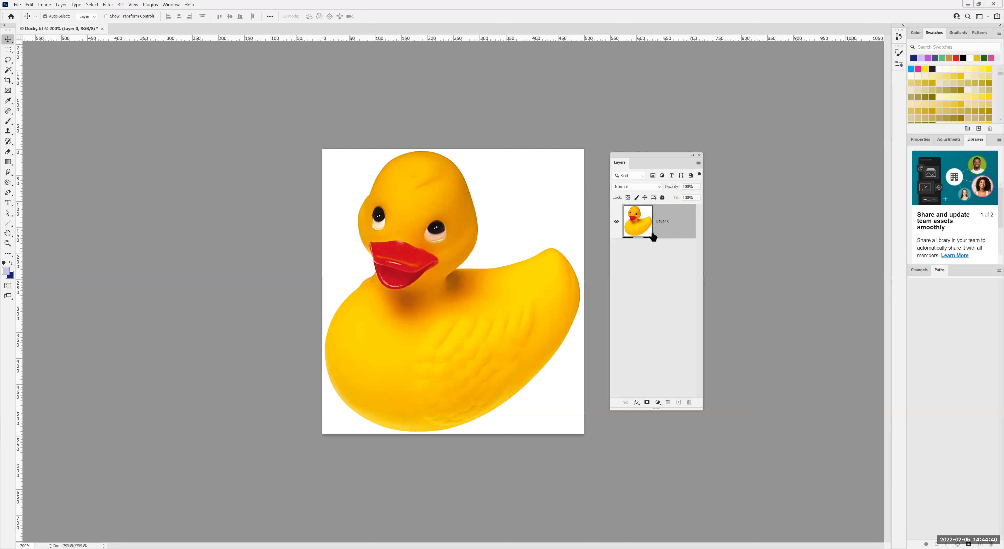
pyautogui.click(92, 4)
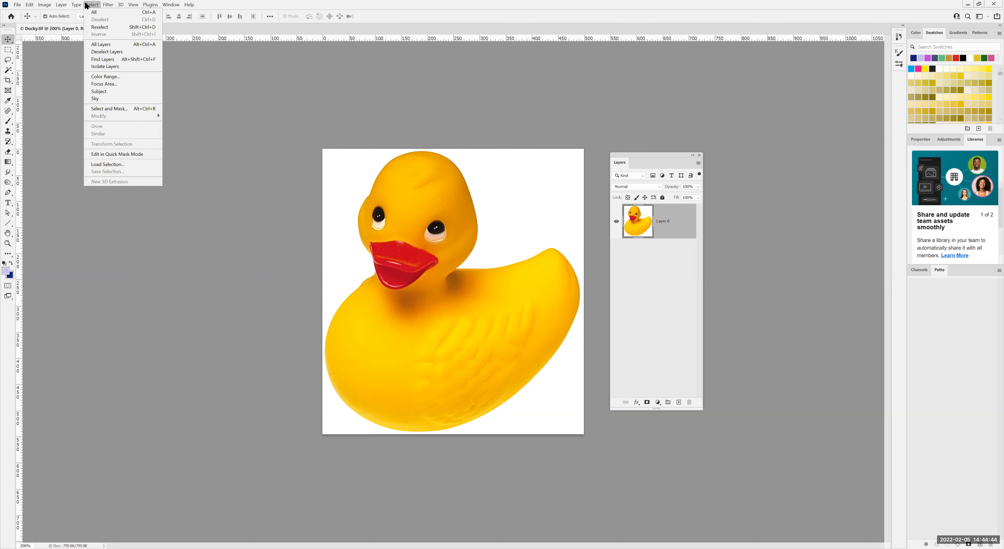
pyautogui.click(61, 4)
pyautogui.moveTo(64, 13)
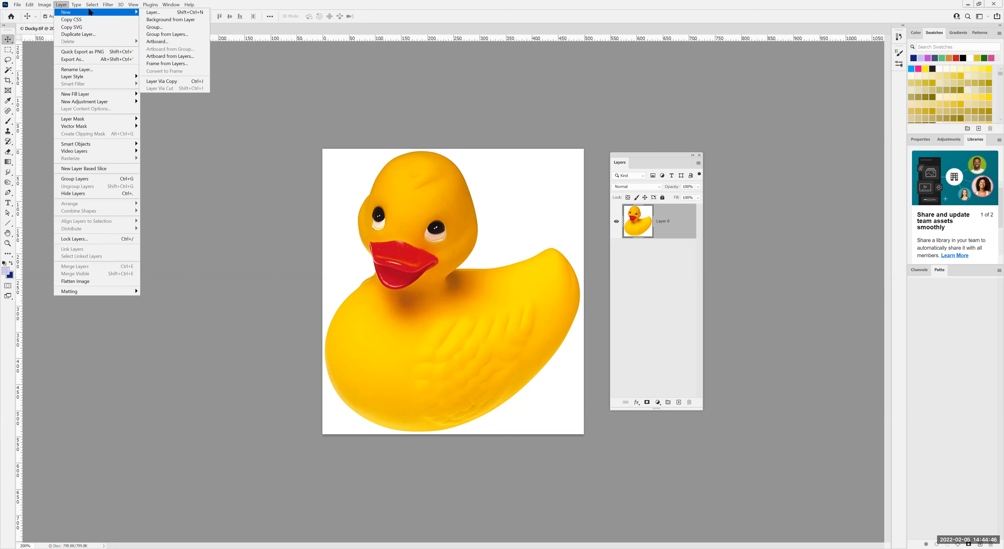
pyautogui.click(173, 20)
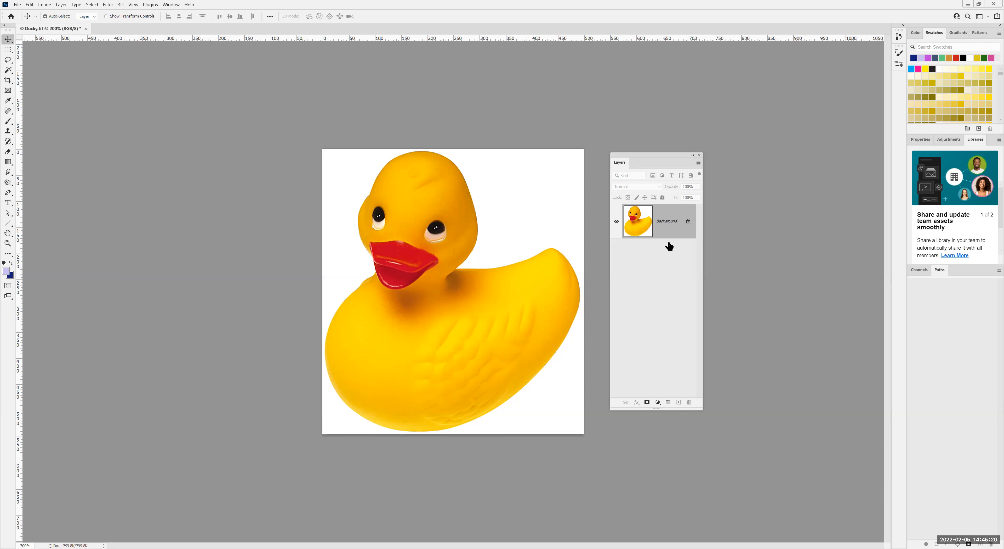
# - Select the white area surrounding the duck with the Magic Wand tool at tolerance 66
pyautogui.click(5, 69)
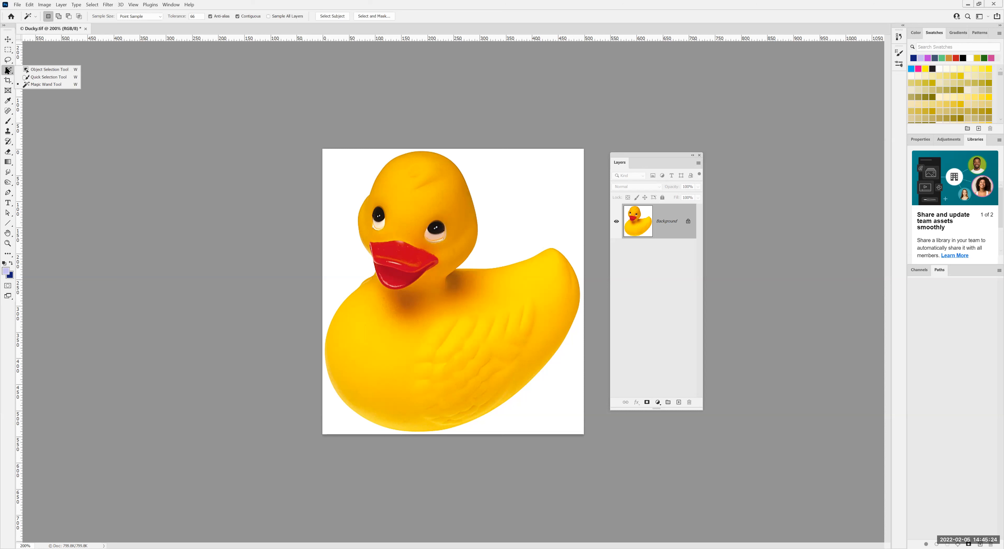
pyautogui.click(287, 212)
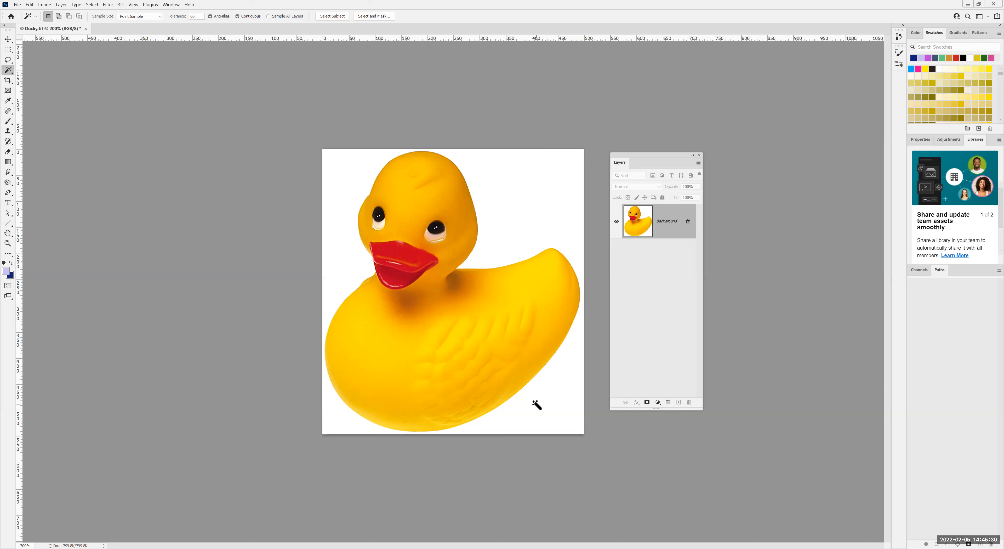
pyautogui.click(504, 243)
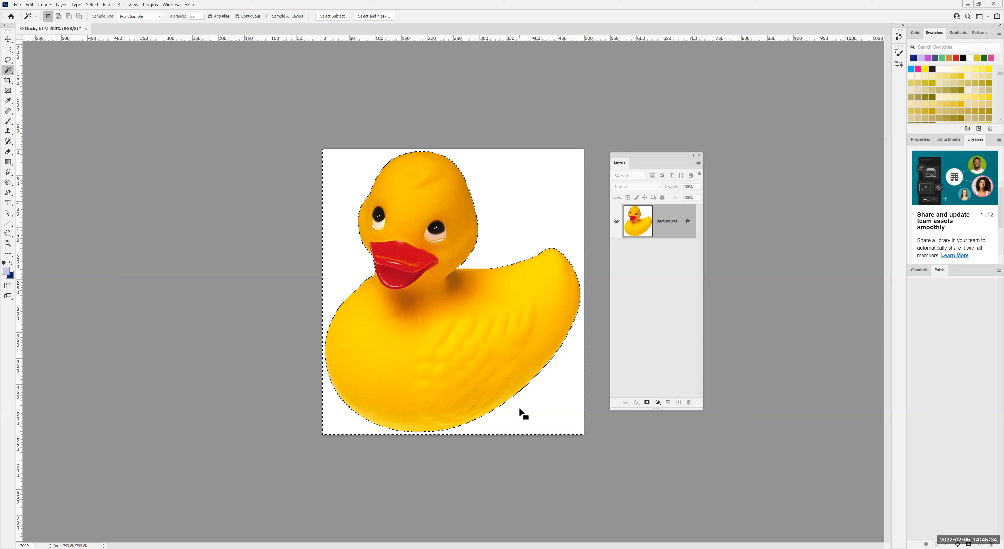
# - Paint the selected white area blue-violet with the Brush tool, and undo both the painting and the selection
pyautogui.click(8, 122)
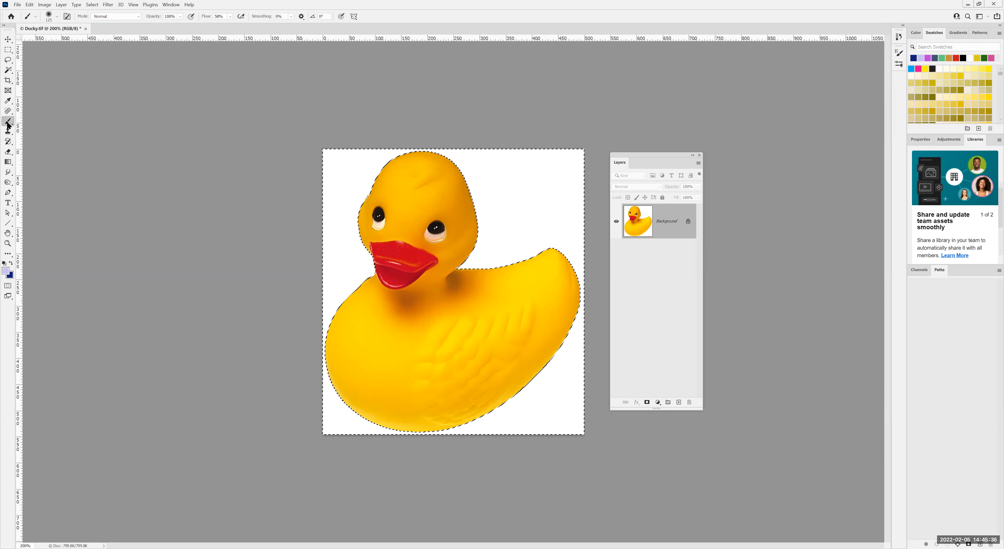
pyautogui.click(6, 273)
pyautogui.press('Return')
pyautogui.moveTo(373, 162)
pyautogui.mouseDown()
pyautogui.moveTo(477, 191)
pyautogui.moveTo(302, 179)
pyautogui.moveTo(610, 287)
pyautogui.moveTo(370, 285)
pyautogui.moveTo(652, 417)
pyautogui.moveTo(92, 404)
pyautogui.mouseUp()
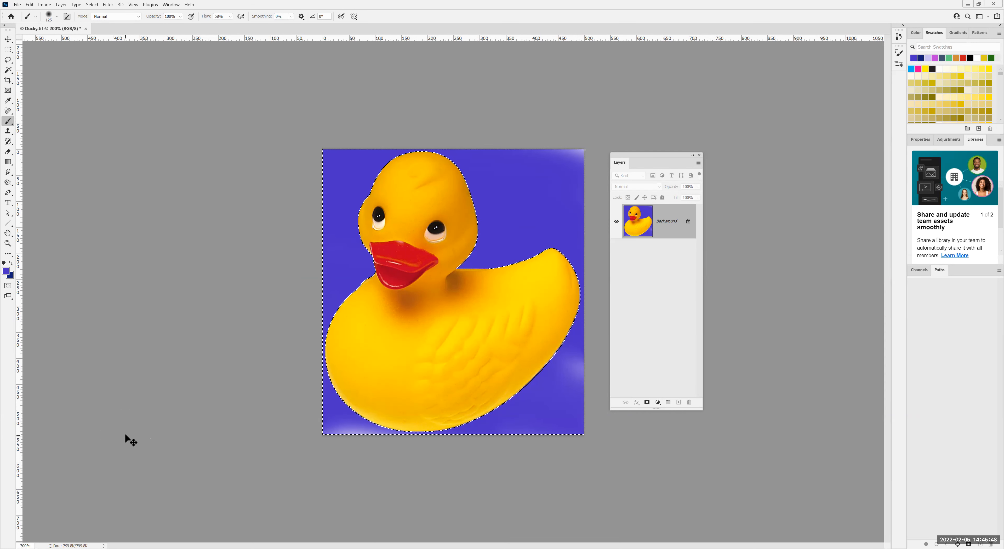
pyautogui.hotkey('ctrl', 'z')
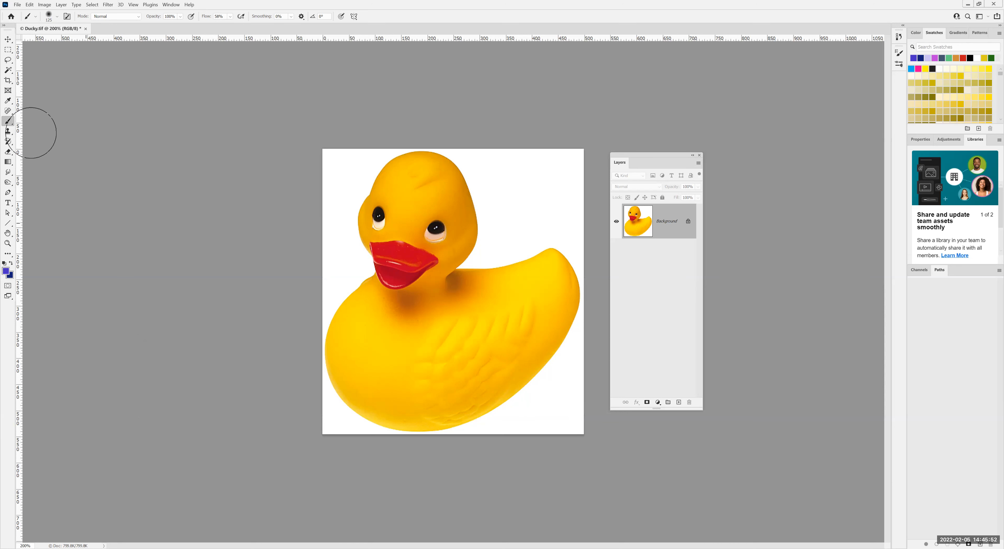
# - Reselect the white area around the duck with the Magic Wand, and set the foreground color to blue 0790e7
pyautogui.click(8, 70)
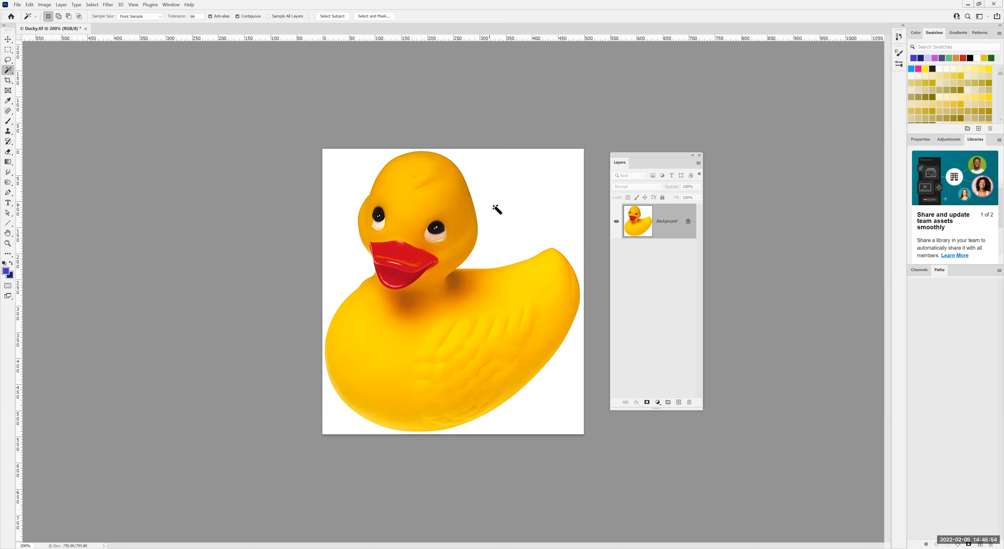
pyautogui.click(507, 211)
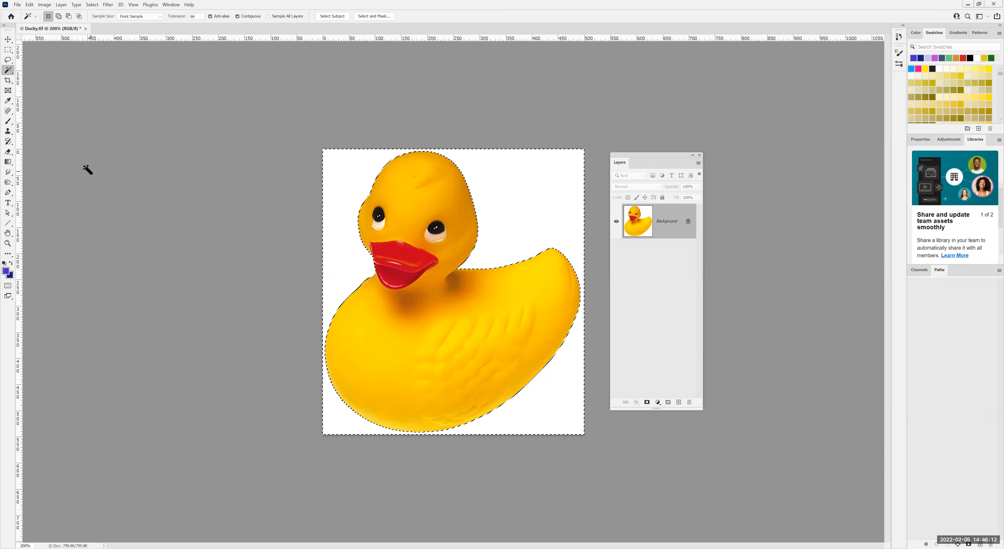
pyautogui.moveTo(9, 163); pyautogui.dragTo(28, 169)
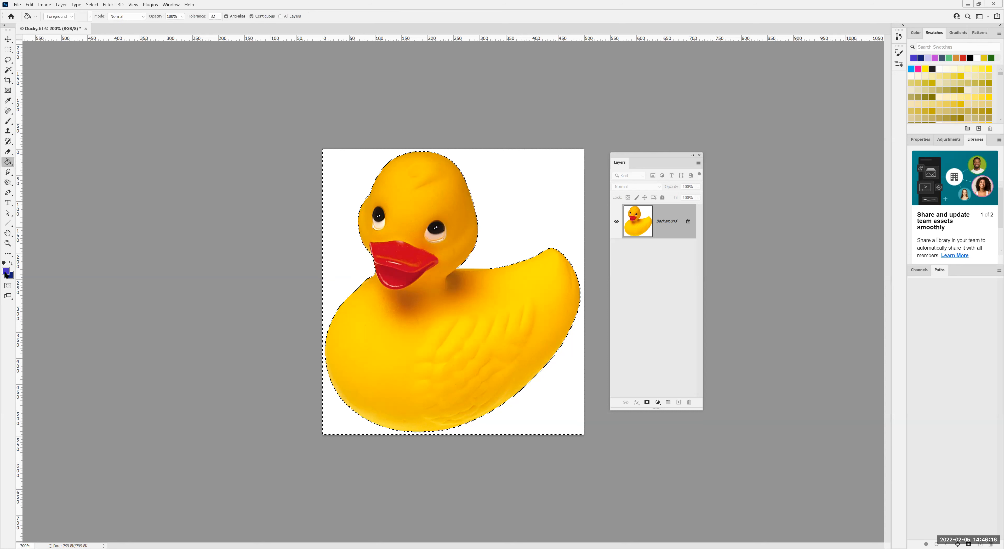
pyautogui.click(451, 236)
pyautogui.click(440, 202)
pyautogui.click(529, 191)
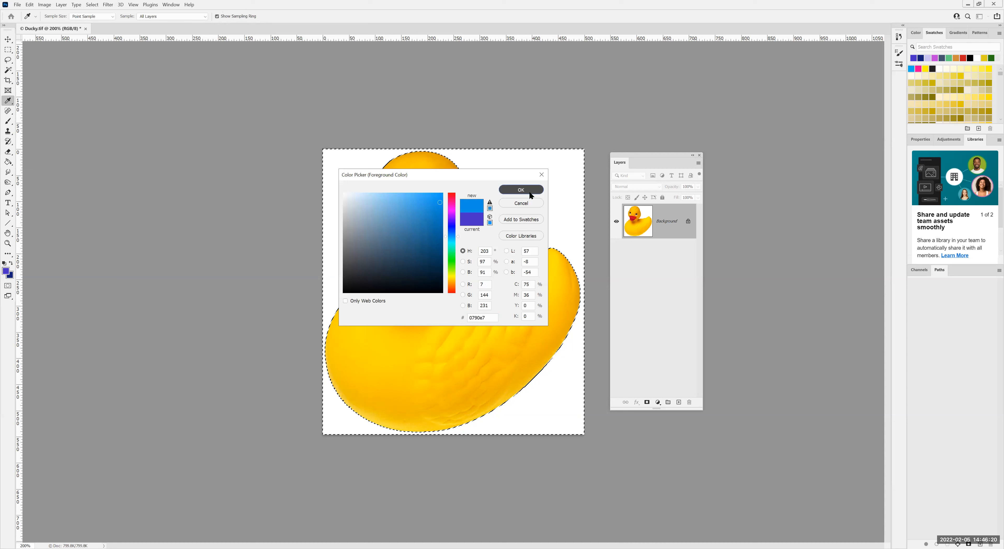
# - Fill the selected area around the duck with the foreground color using the Paint Bucket, and undo the fill and deselect
pyautogui.click(520, 198)
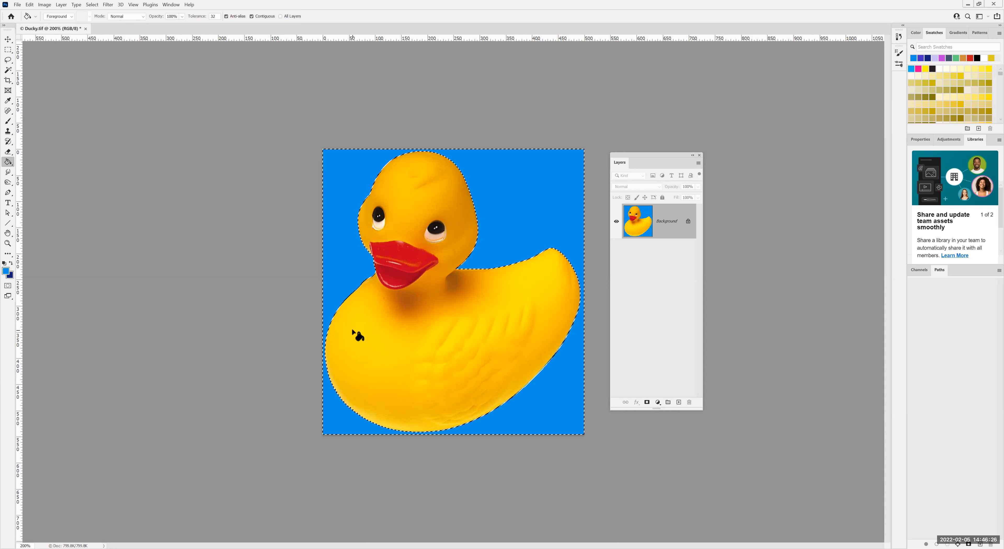
pyautogui.hotkey('ctrl', 'z')
pyautogui.hotkey('ctrl', 'd')
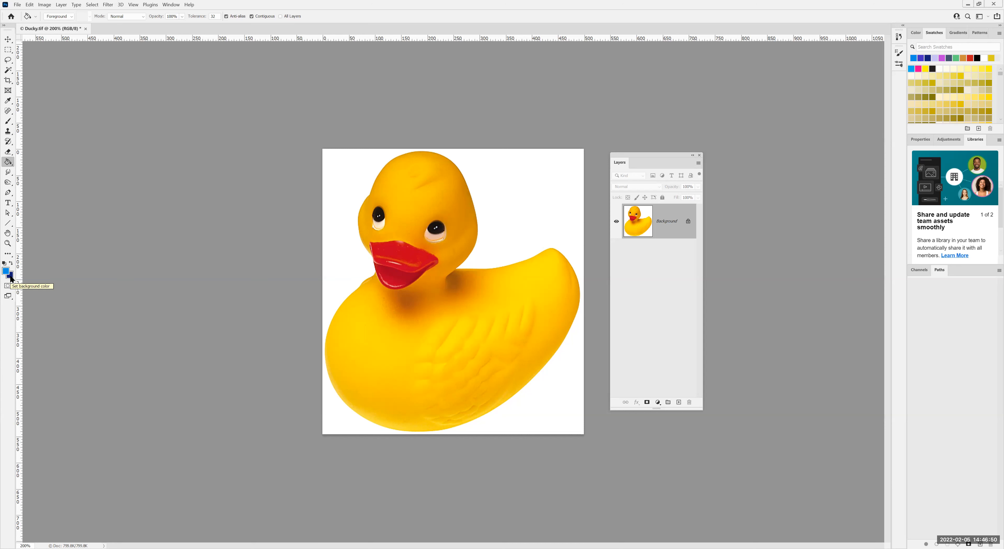
# - Cut a large rectangular marquee selection across the duck's head and body out of the Background layer, and undo the cut
pyautogui.click(8, 50)
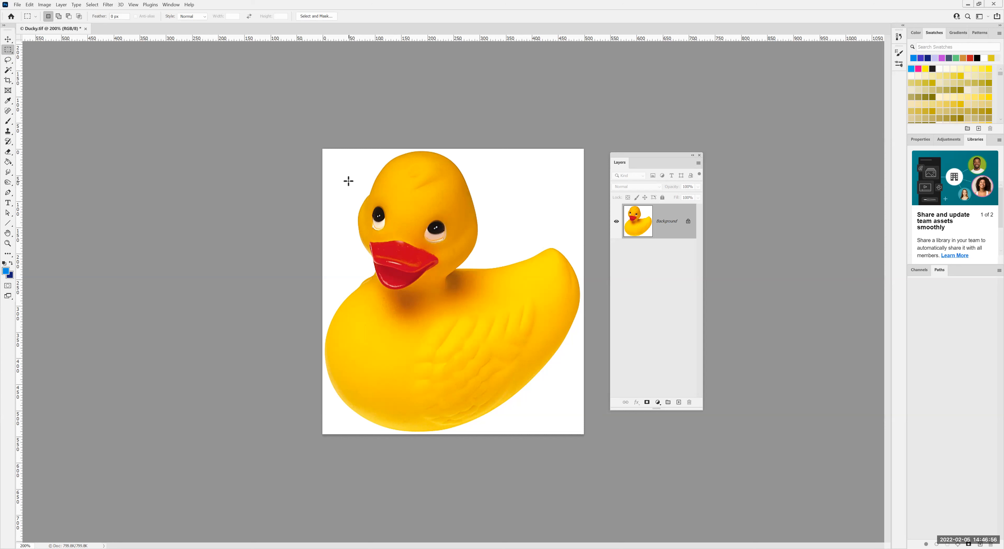
pyautogui.moveTo(551, 362); pyautogui.dragTo(348, 181)
pyautogui.click(30, 6)
pyautogui.click(34, 49)
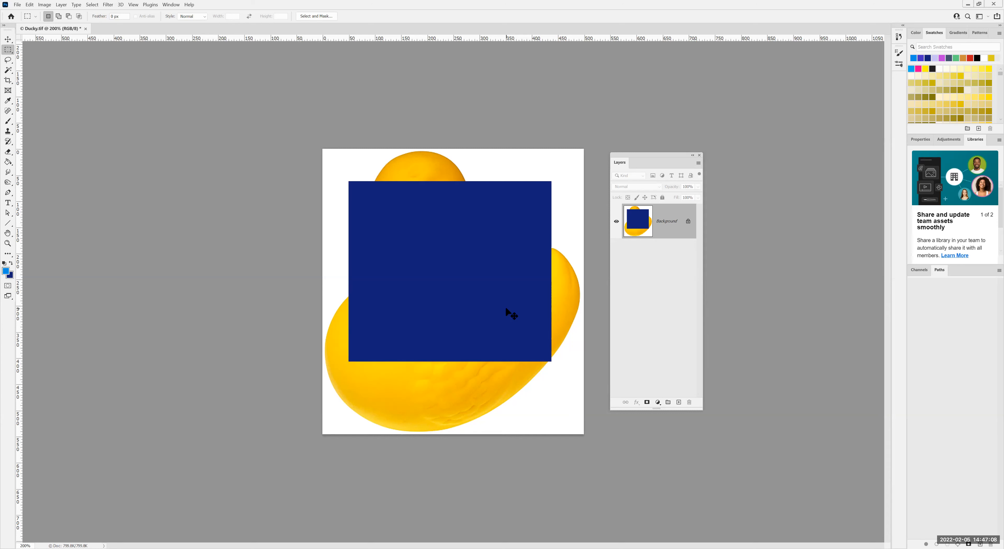
pyautogui.hotkey('ctrl', 'z')
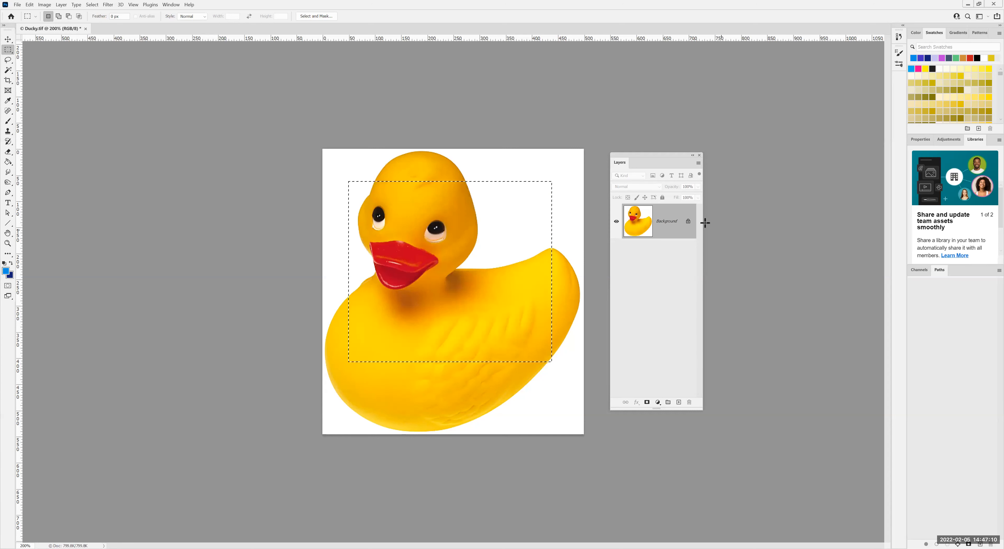
# - Unlock the Background into a normal layer, and try cutting the same rectangular selection from it before undoing the cut
pyautogui.click(688, 222)
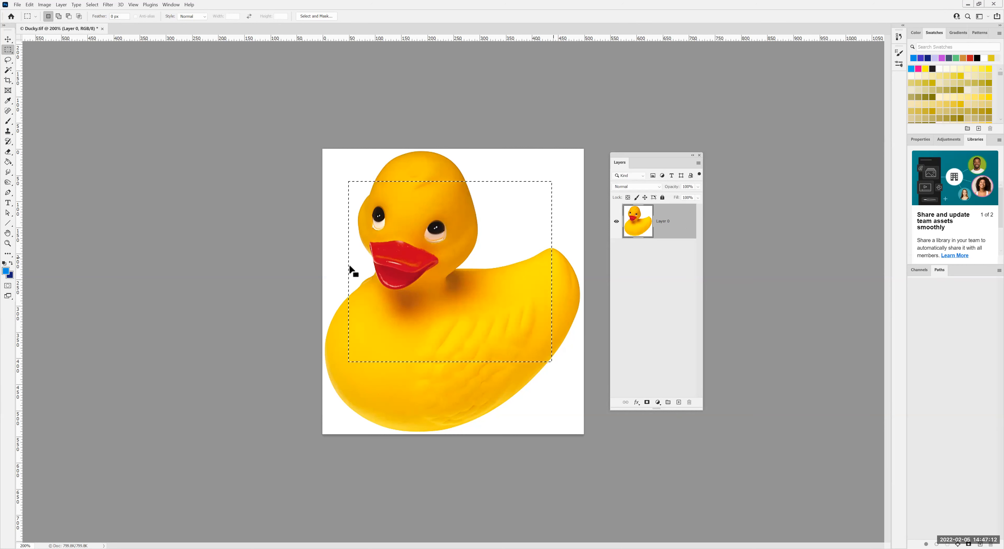
pyautogui.click(30, 4)
pyautogui.click(43, 51)
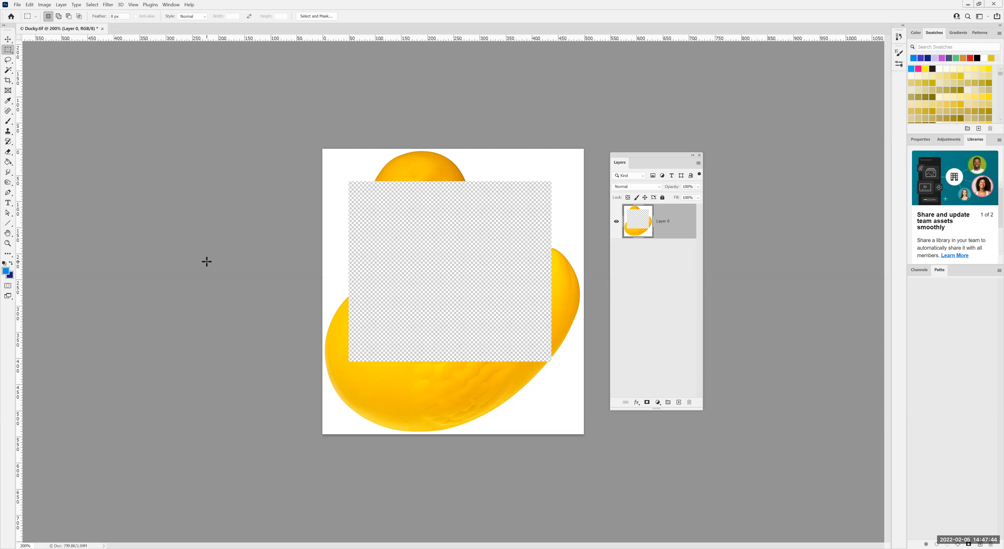
pyautogui.hotkey('ctrl', 'z')
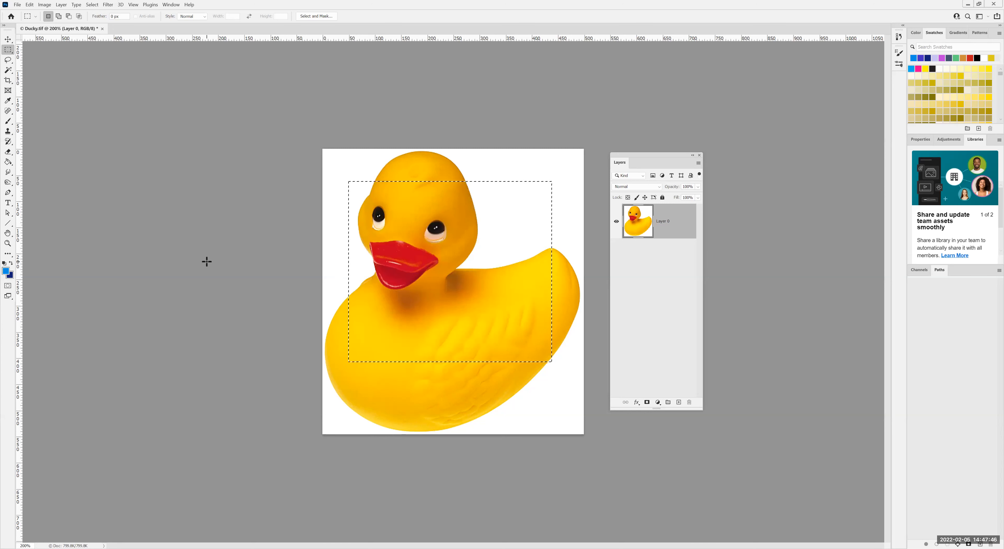
# - Clear the rectangular selection and convert Layer 0 back into the locked Background layer
pyautogui.click(292, 207)
pyautogui.click(62, 6)
pyautogui.moveTo(70, 15)
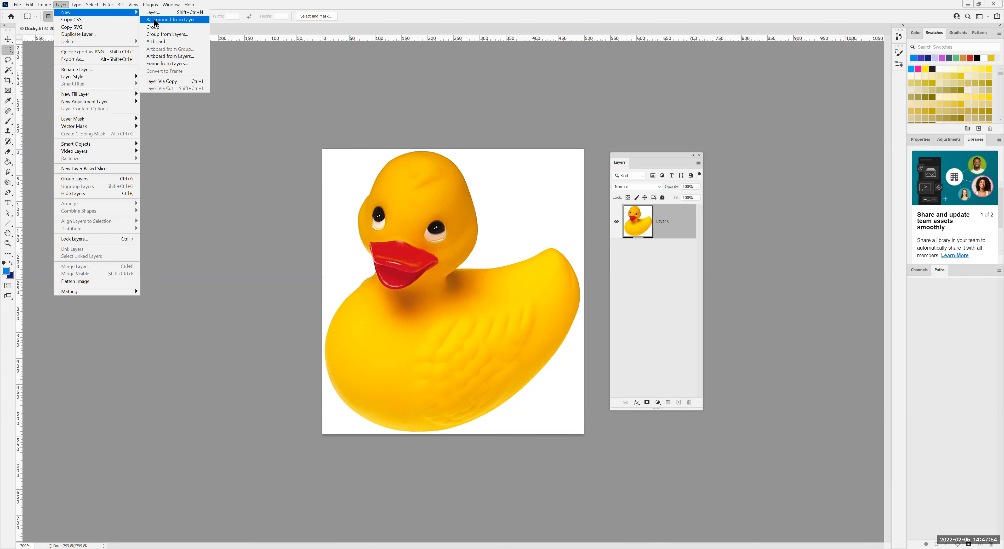
pyautogui.click(163, 20)
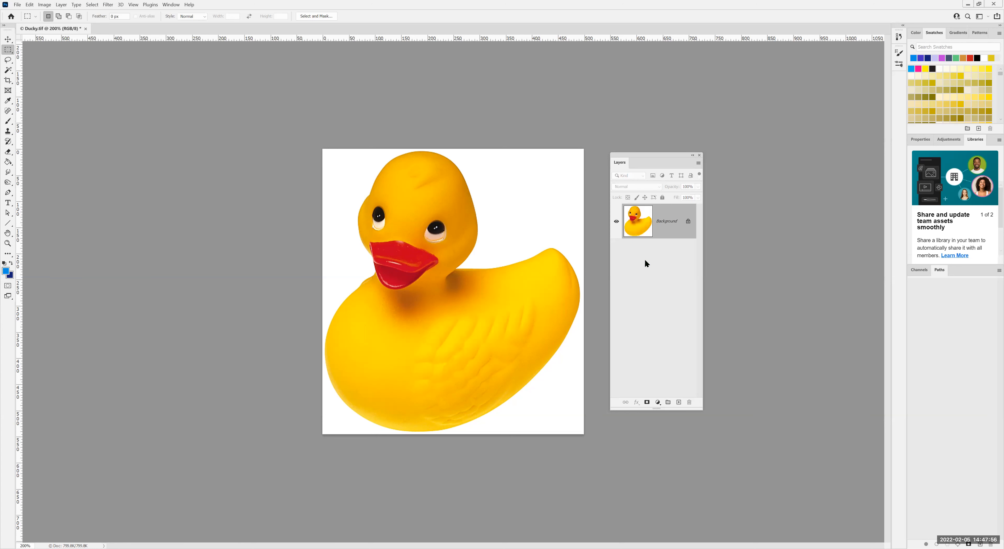
# - Select the white area around the duck with the Magic Wand, and invert the selection to the duck itself
pyautogui.click(10, 74)
pyautogui.click(340, 194)
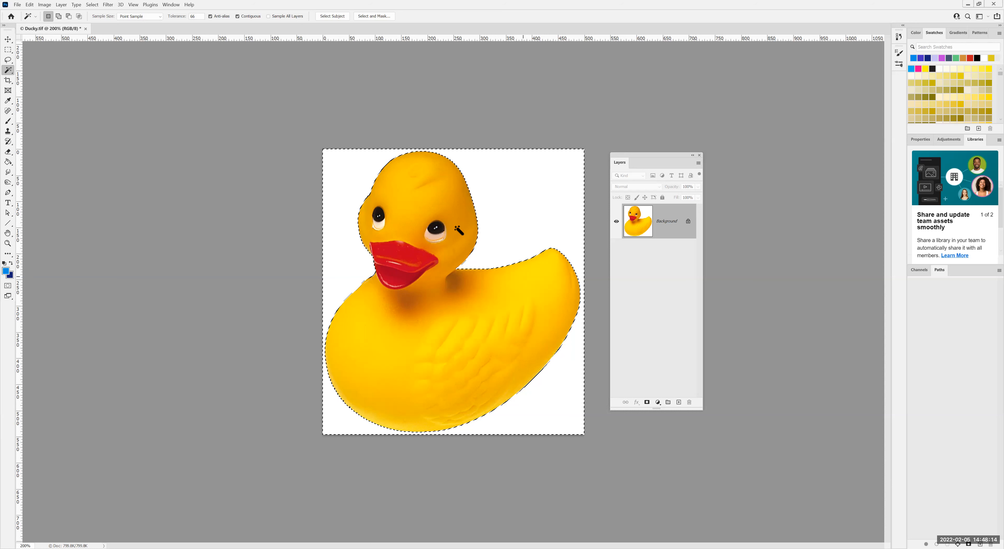
pyautogui.click(94, 4)
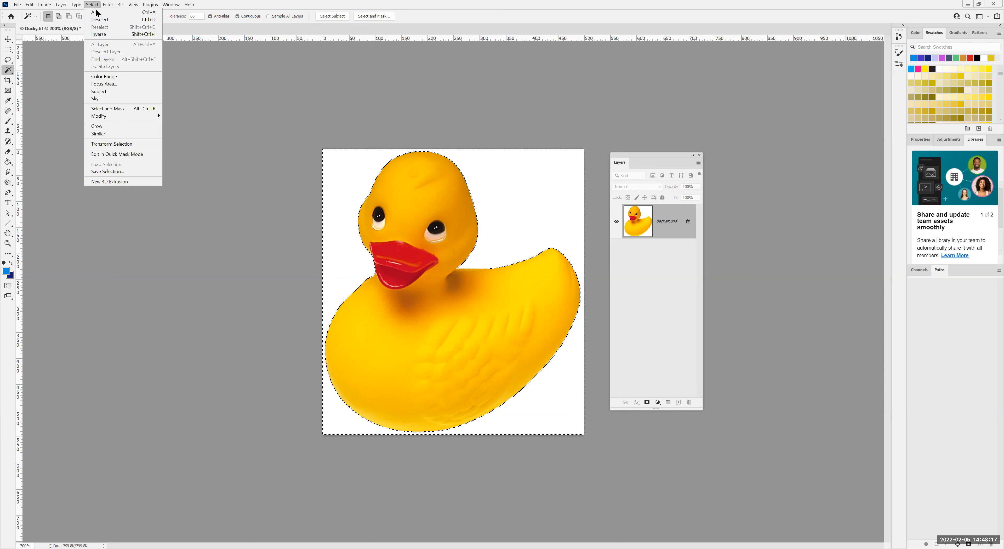
pyautogui.click(98, 35)
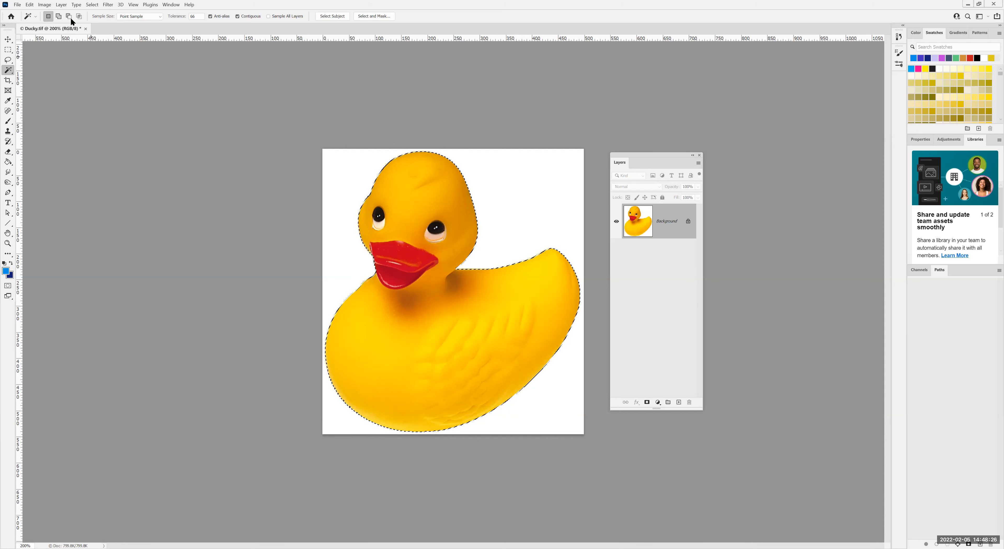
# - Cut the selected duck out of the Background and paste it onto a new layer
pyautogui.click(31, 5)
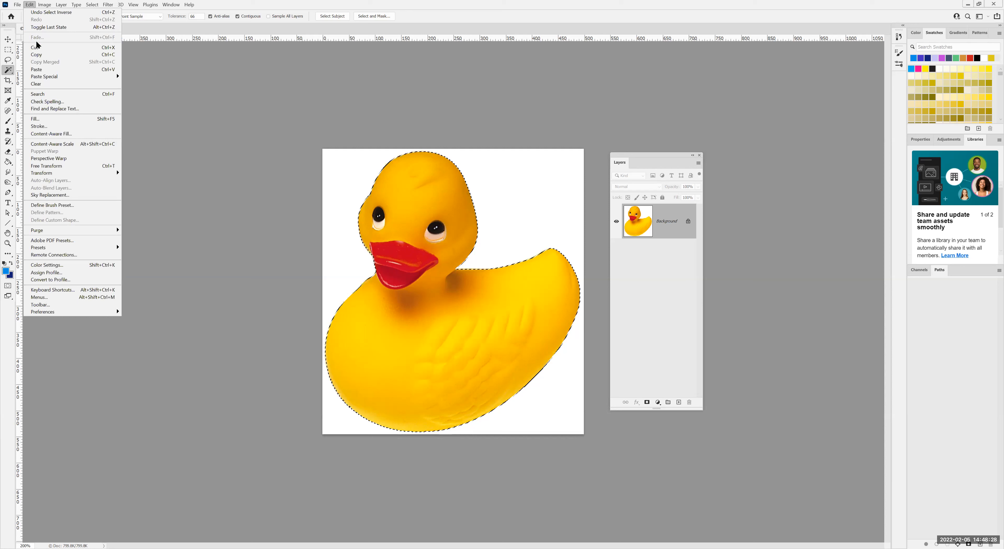
pyautogui.click(79, 118)
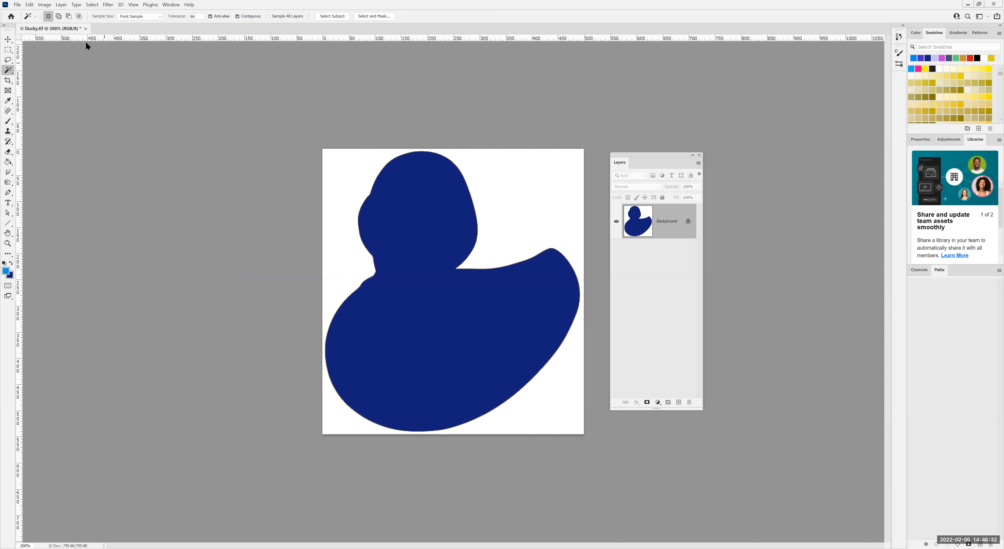
pyautogui.click(31, 5)
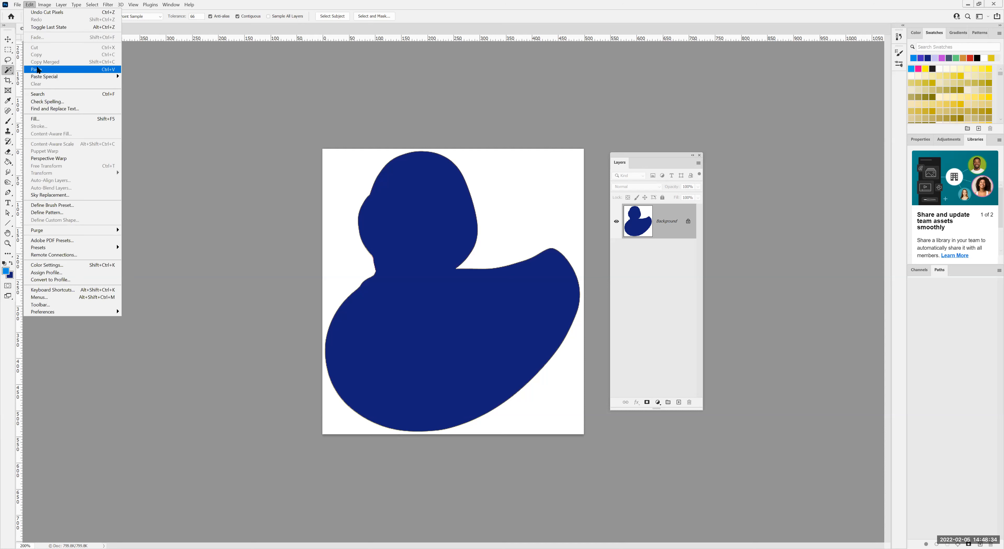
pyautogui.click(45, 82)
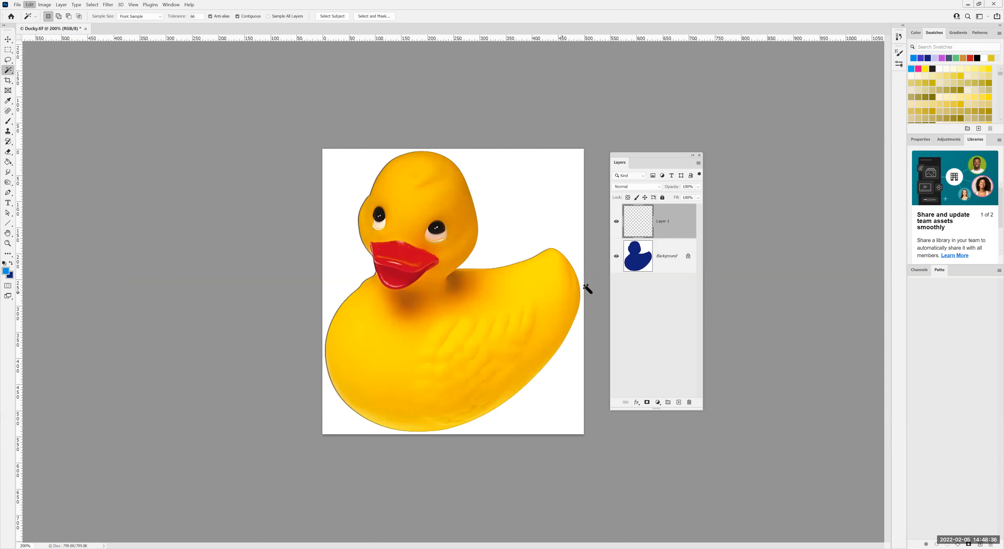
# - Toggle the pasted duck layer's visibility for comparison, and move the duck slightly up and to the right of its silhouette on the Background
pyautogui.click(616, 221)
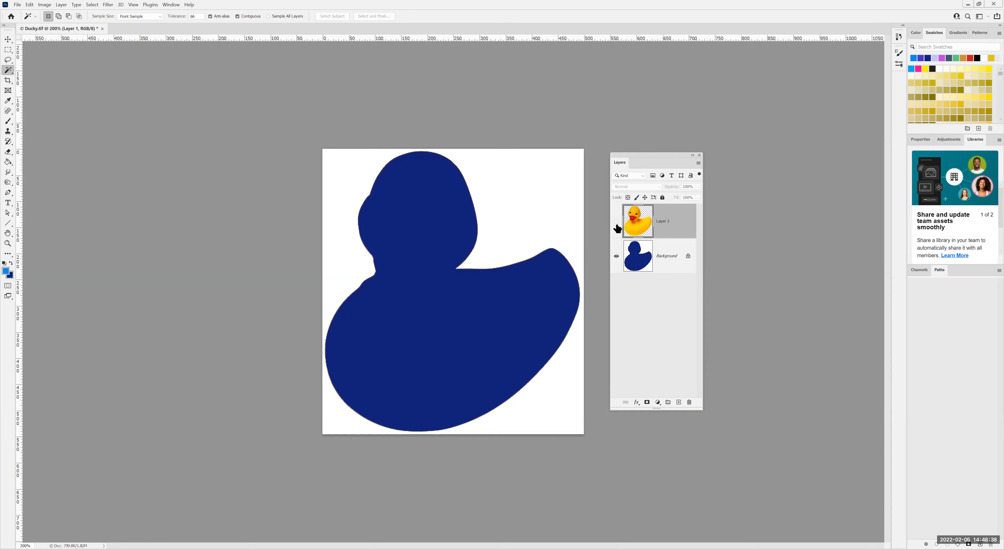
pyautogui.click(616, 222)
pyautogui.click(616, 221)
pyautogui.click(616, 221)
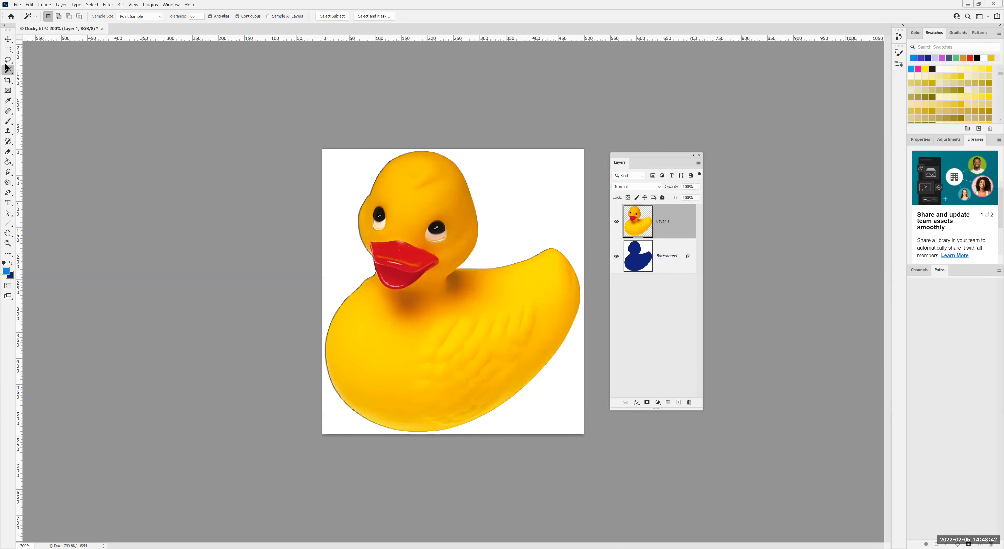
pyautogui.click(8, 40)
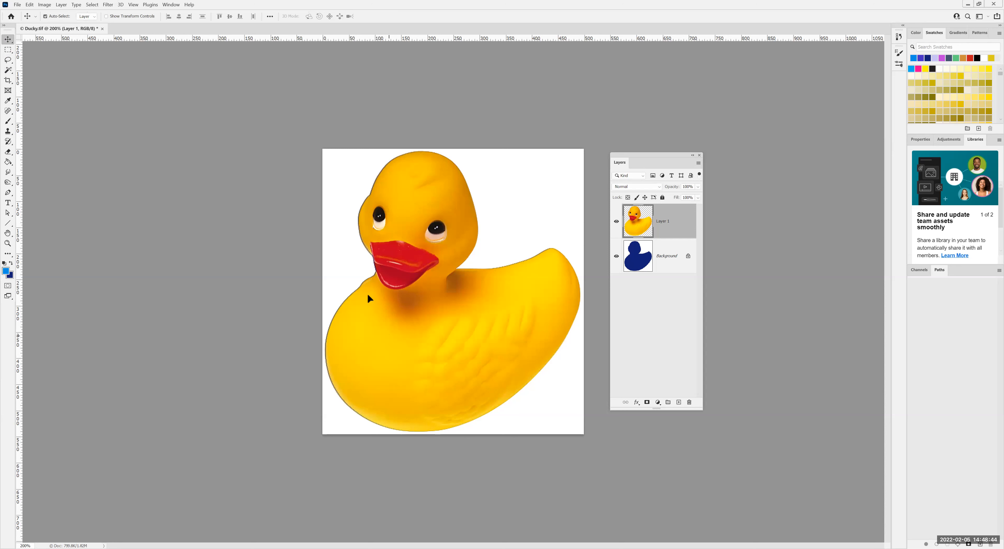
pyautogui.click(616, 221)
pyautogui.click(615, 222)
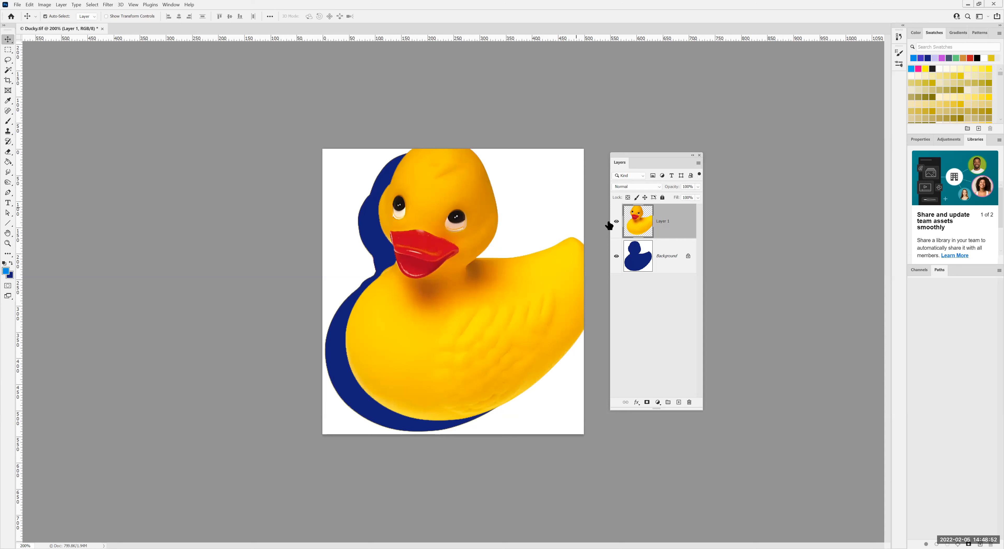
# - Make the Background the active layer and hide the duck layer above it
pyautogui.click(643, 270)
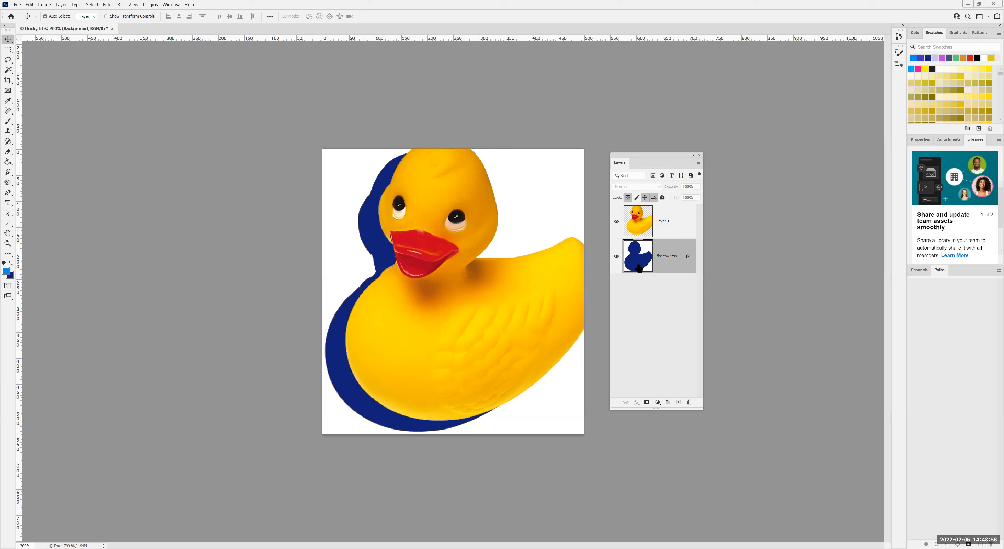
pyautogui.click(616, 221)
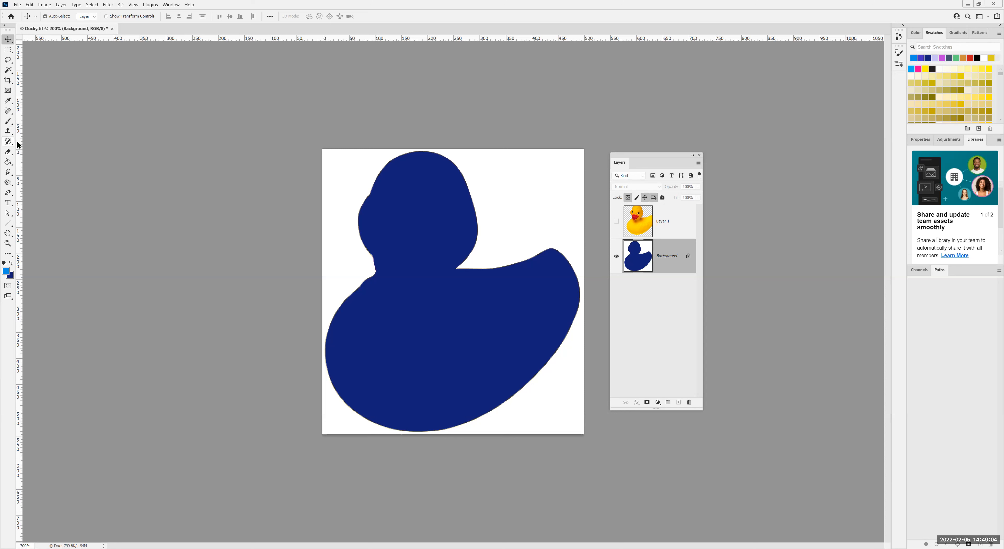
# - Try filling the white area and the duck silhouette on the Background with the foreground color using the Paint Bucket, and undo both fills
pyautogui.click(8, 162)
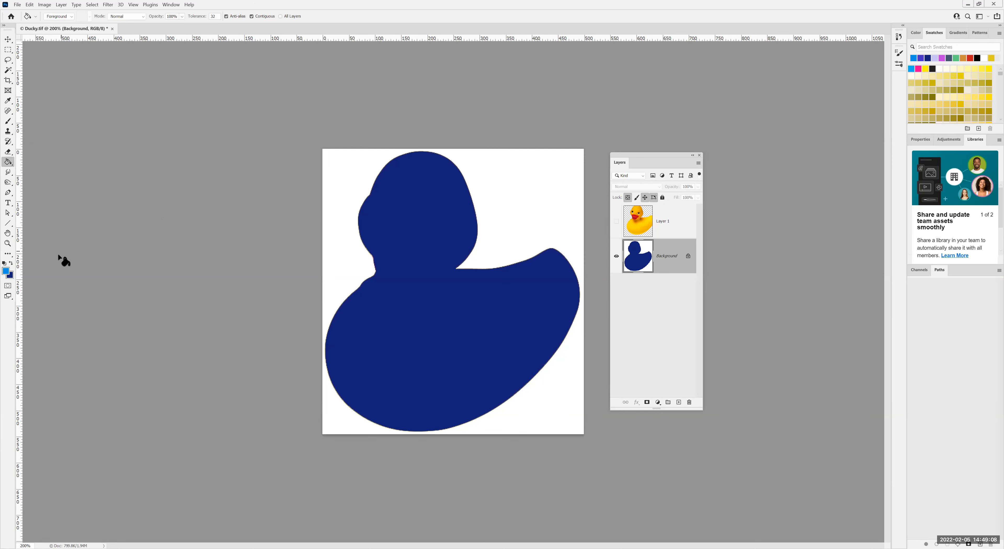
pyautogui.click(402, 295)
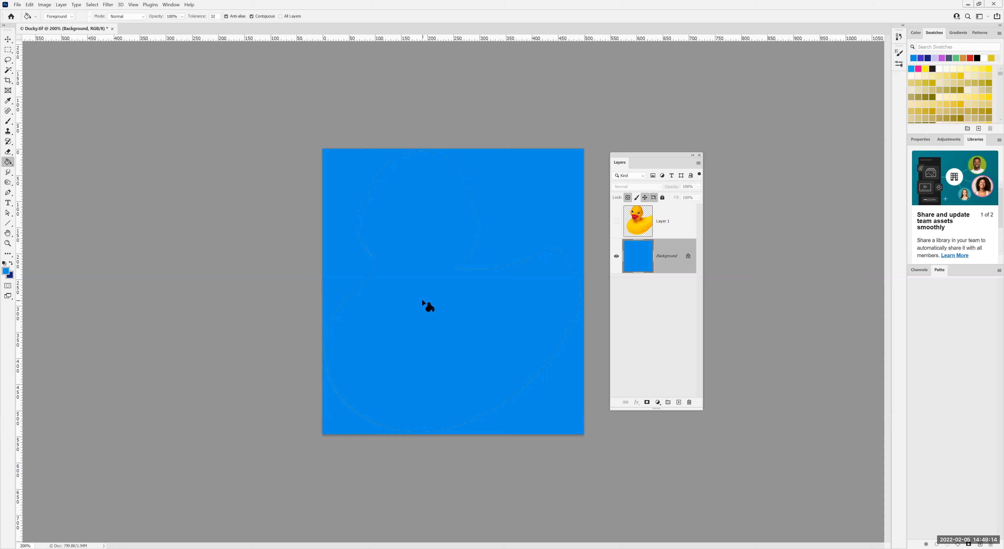
pyautogui.hotkey('ctrl', 'z')
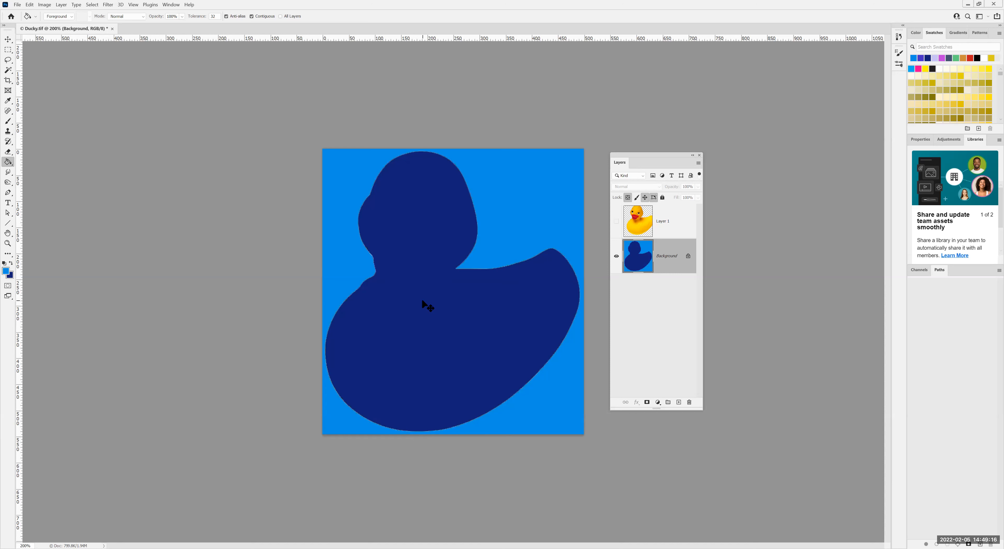
pyautogui.hotkey('ctrl', 'z')
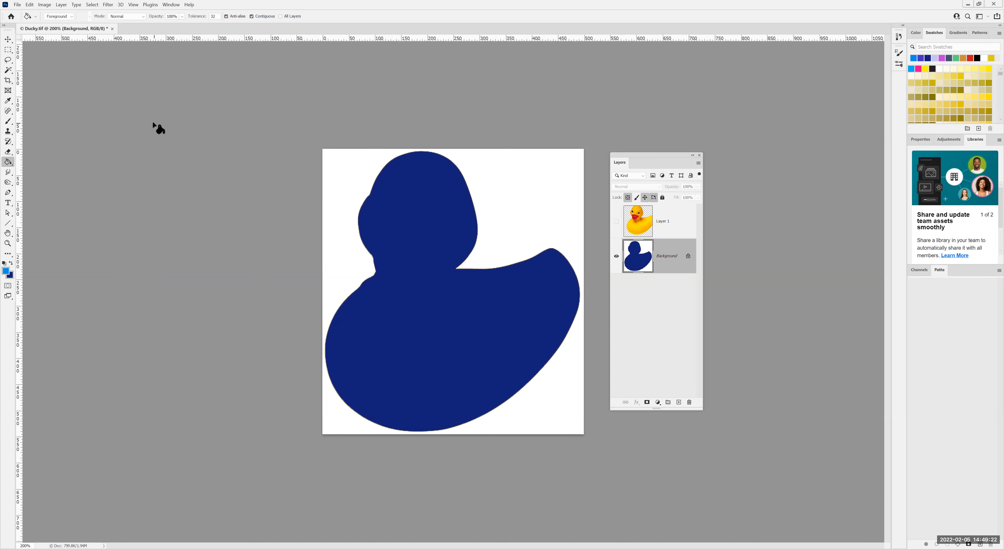
# - Fill the entire Background layer with the foreground color using the Fill command at Normal mode and 100% opacity
pyautogui.click(30, 5)
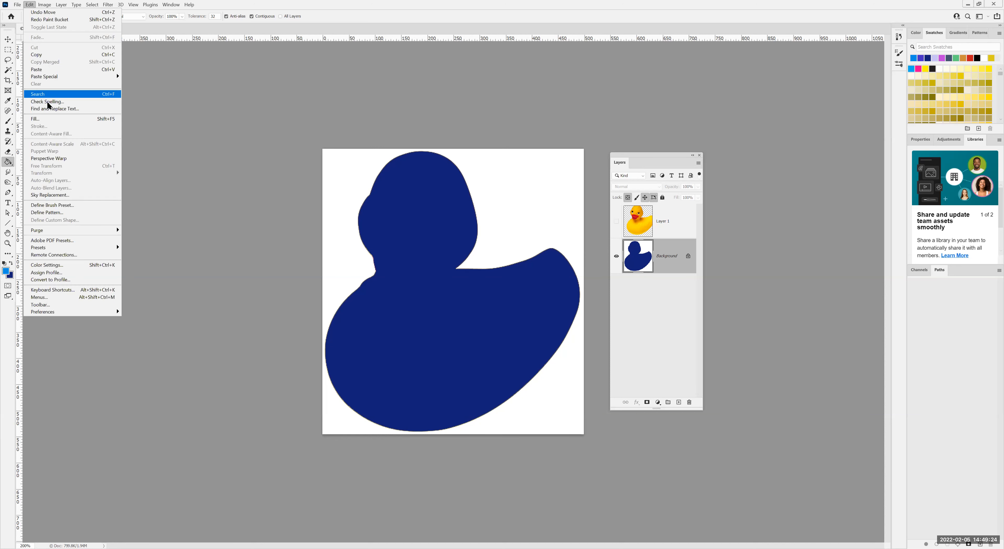
pyautogui.click(55, 118)
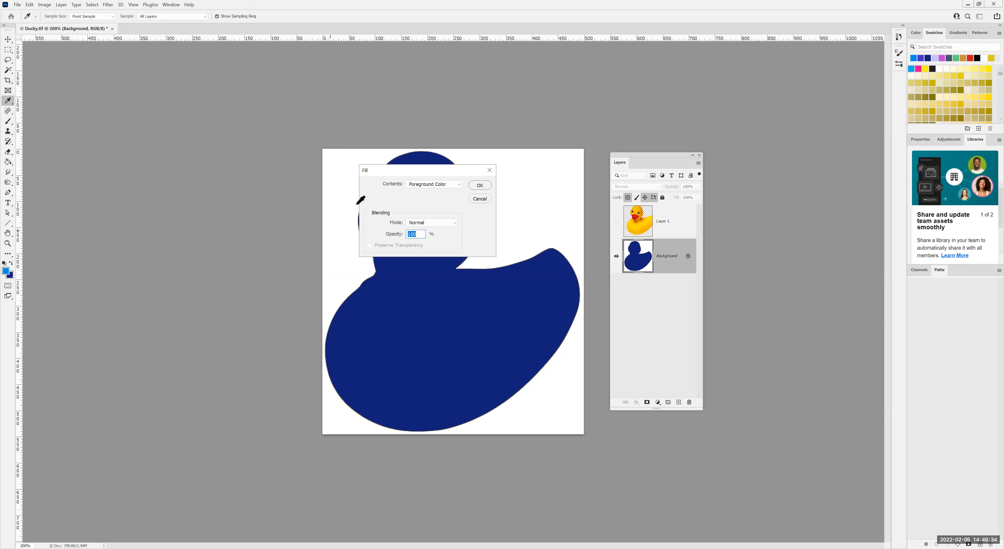
pyautogui.click(422, 188)
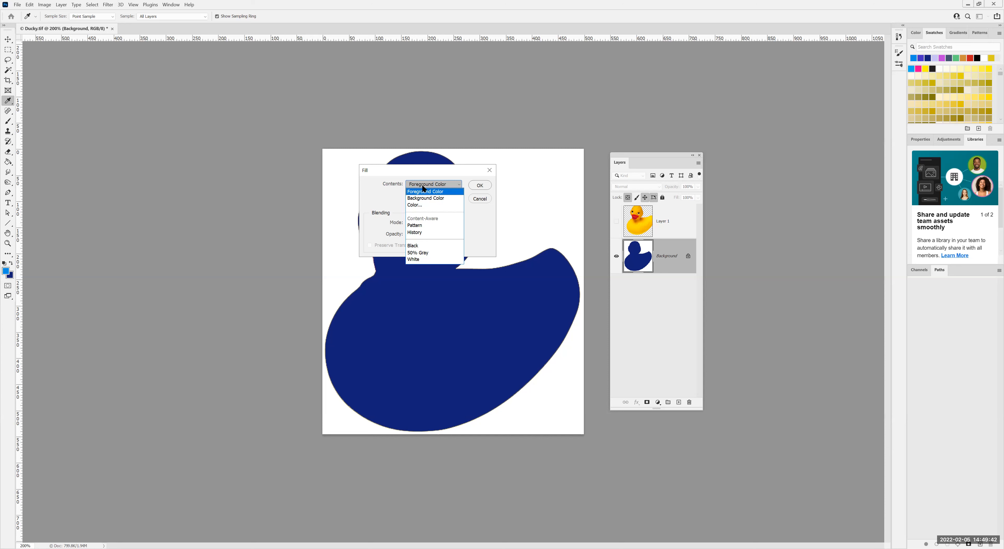
pyautogui.click(422, 187)
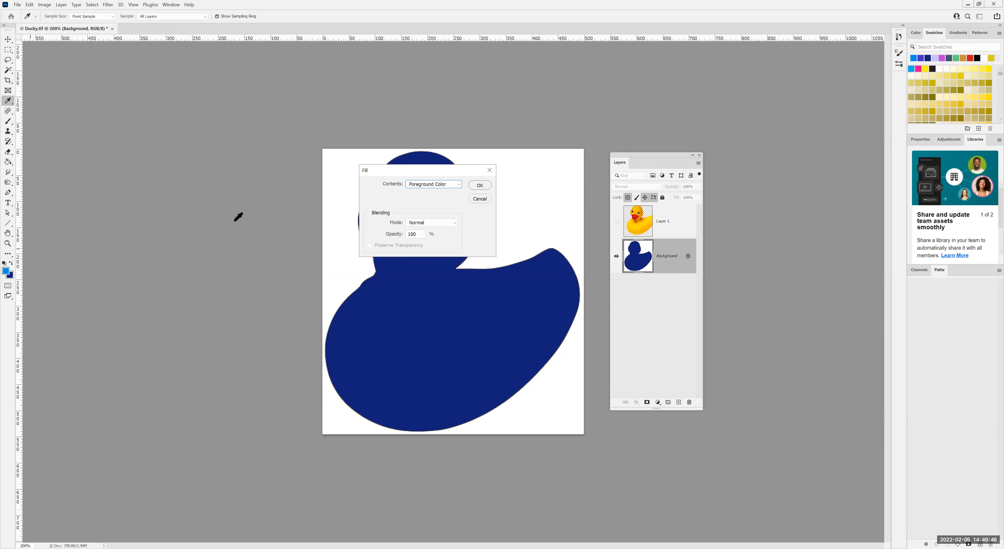
pyautogui.click(480, 185)
pyautogui.press('g')
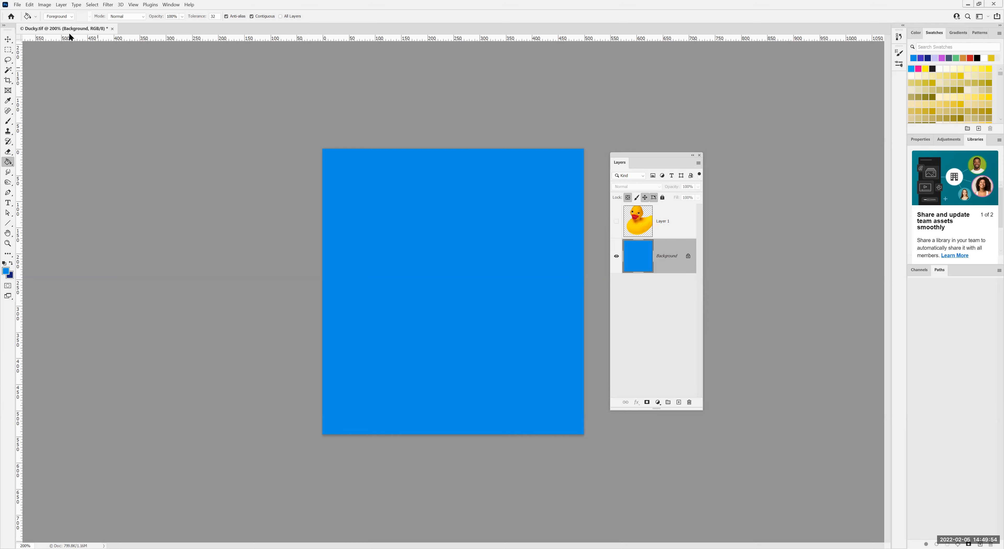
# - Make a large rectangular marquee selection just inside the canvas edges and fill it with the background color
pyautogui.click(8, 50)
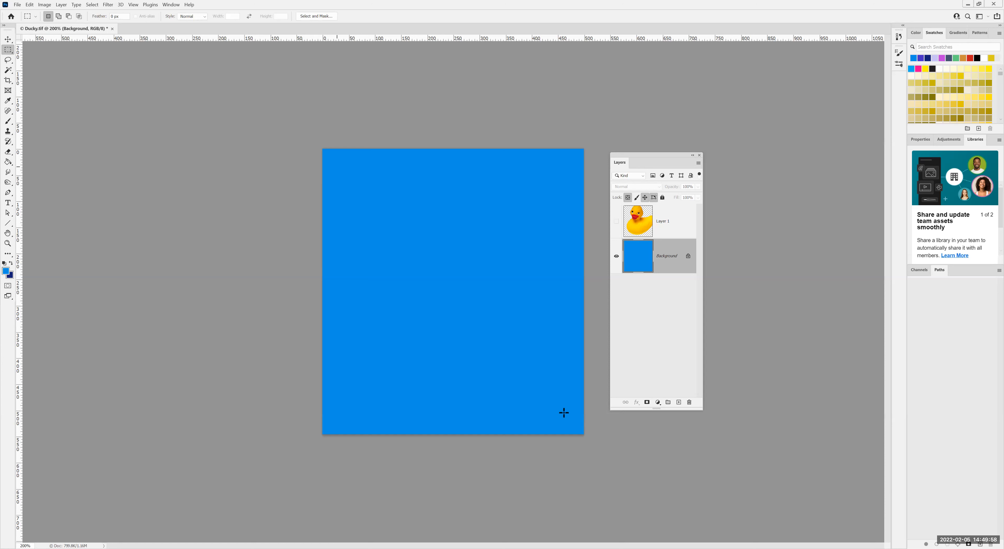
pyautogui.moveTo(566, 414); pyautogui.dragTo(567, 414)
pyautogui.click(29, 5)
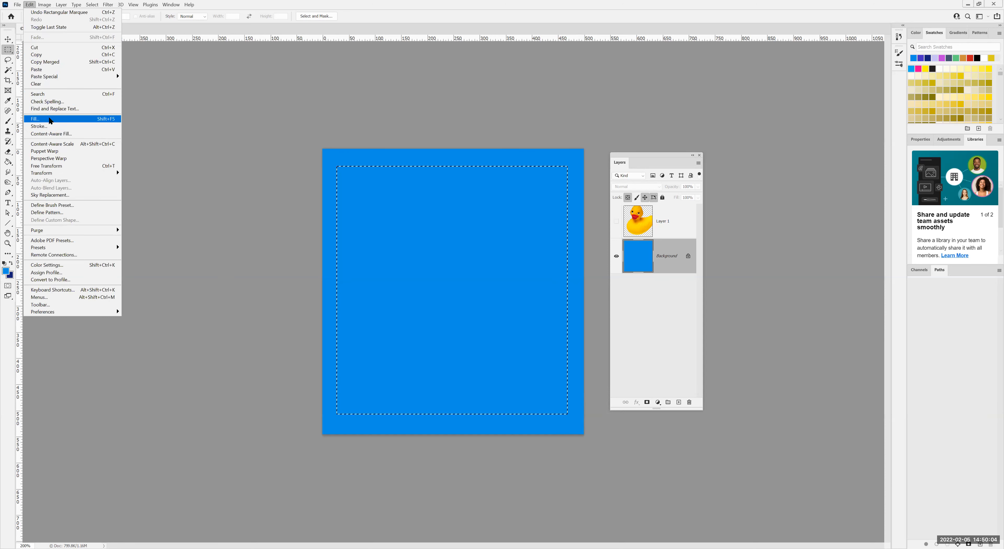
pyautogui.click(58, 119)
pyautogui.click(434, 184)
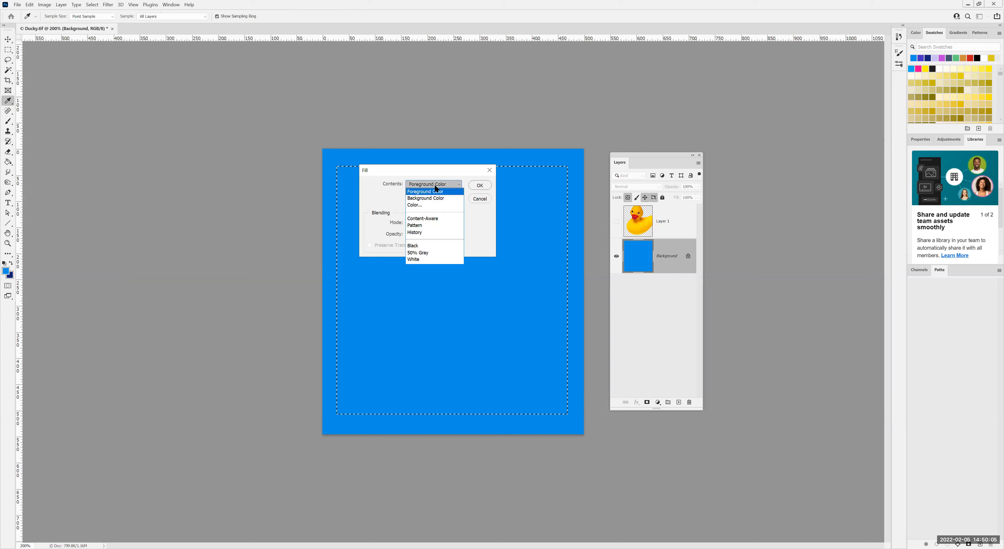
pyautogui.click(433, 199)
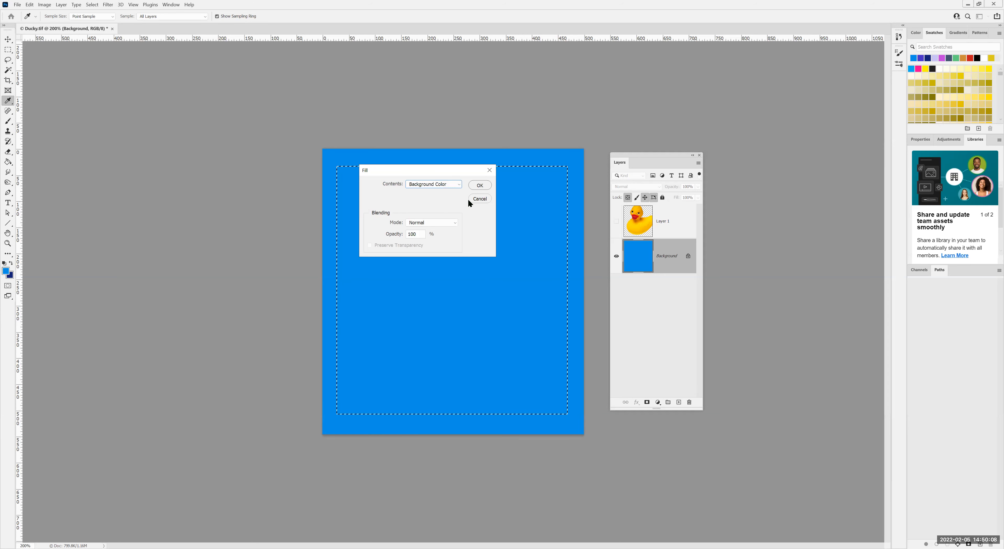
pyautogui.click(479, 187)
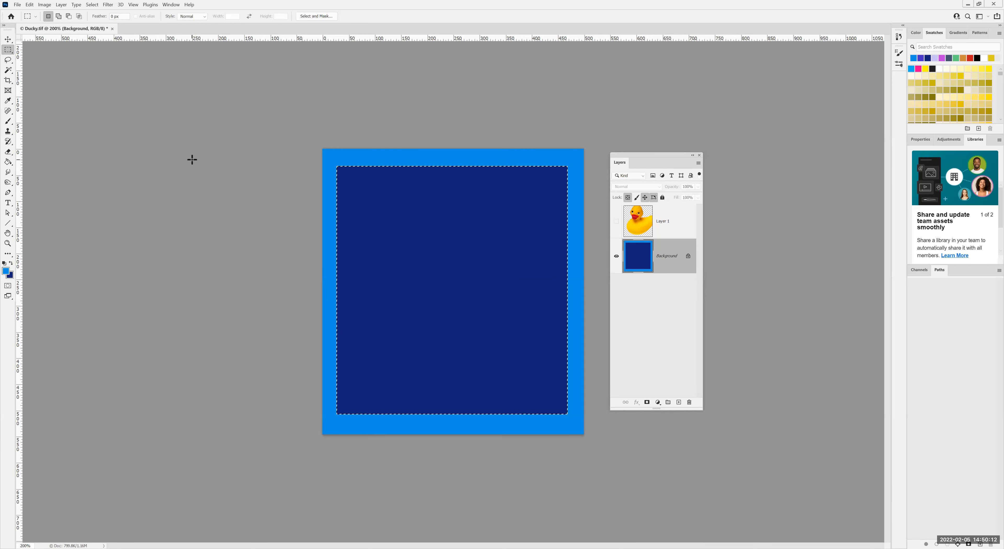
# - Make a smaller rectangular marquee selection inside the dark blue rectangle and fill it with the custom color 24afcd
pyautogui.click(162, 172)
pyautogui.moveTo(361, 198); pyautogui.dragTo(543, 385)
pyautogui.click(29, 4)
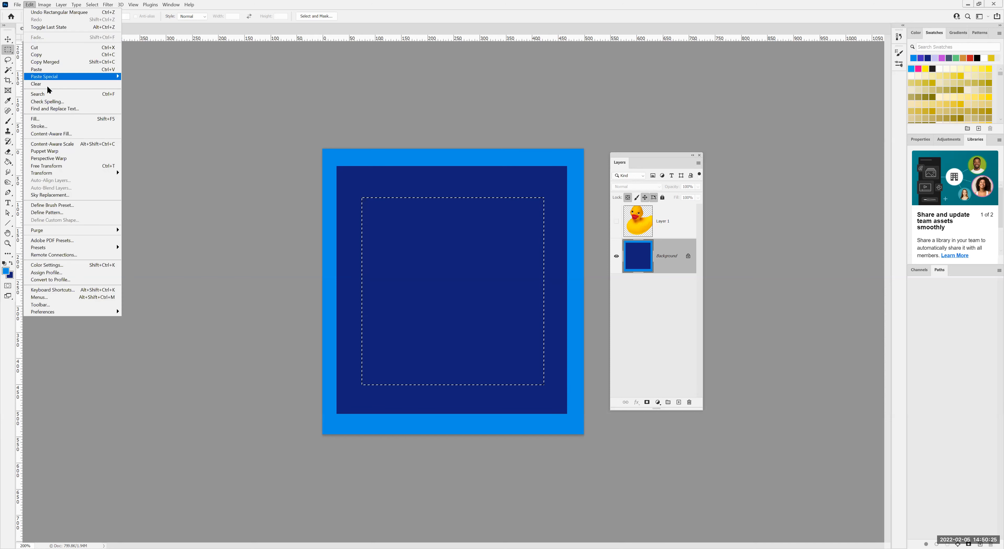
pyautogui.click(57, 119)
pyautogui.click(429, 185)
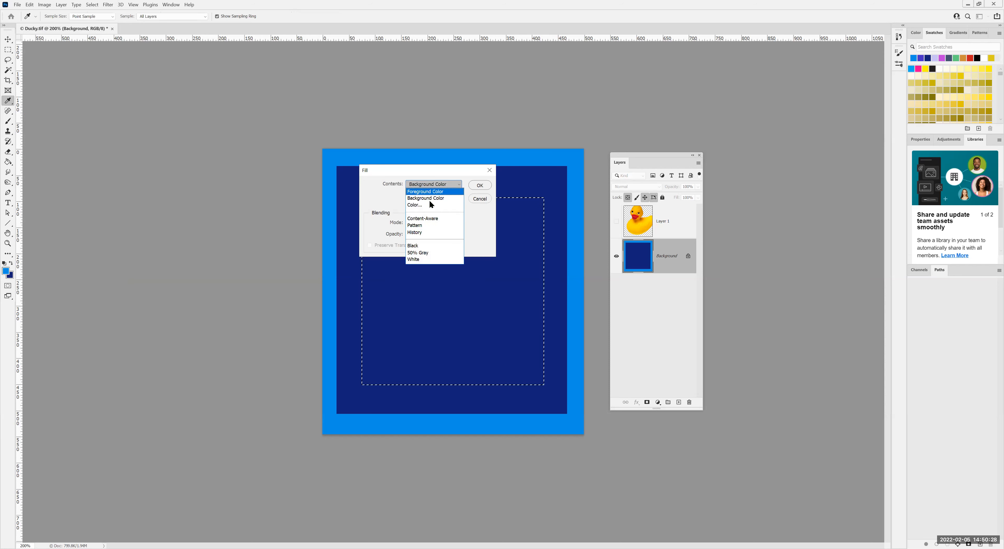
pyautogui.click(415, 205)
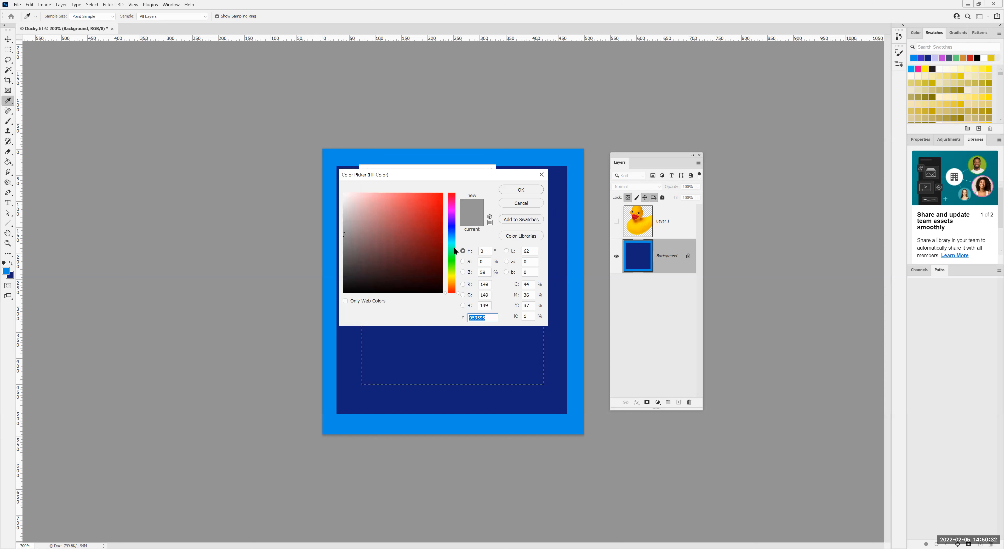
pyautogui.click(451, 239)
pyautogui.click(425, 213)
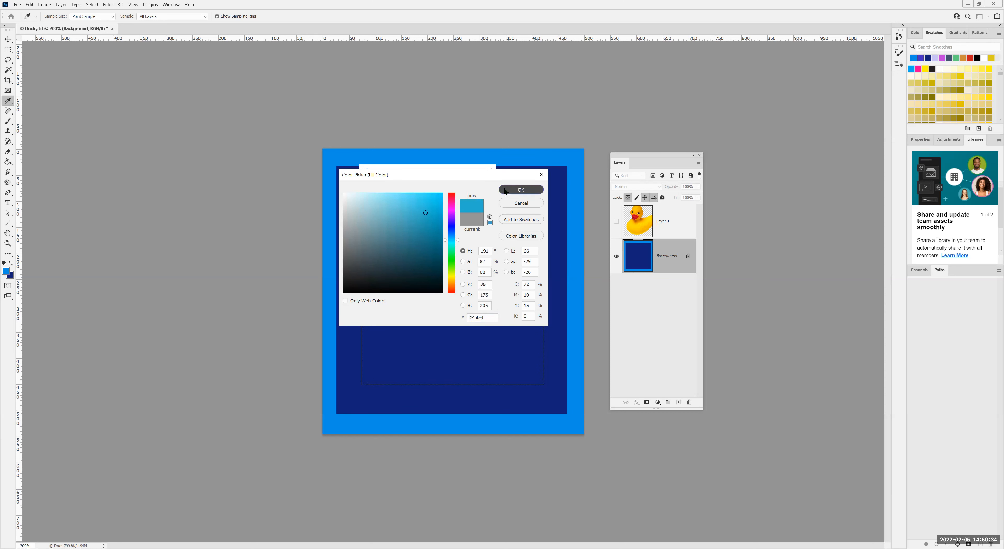
pyautogui.press('Return')
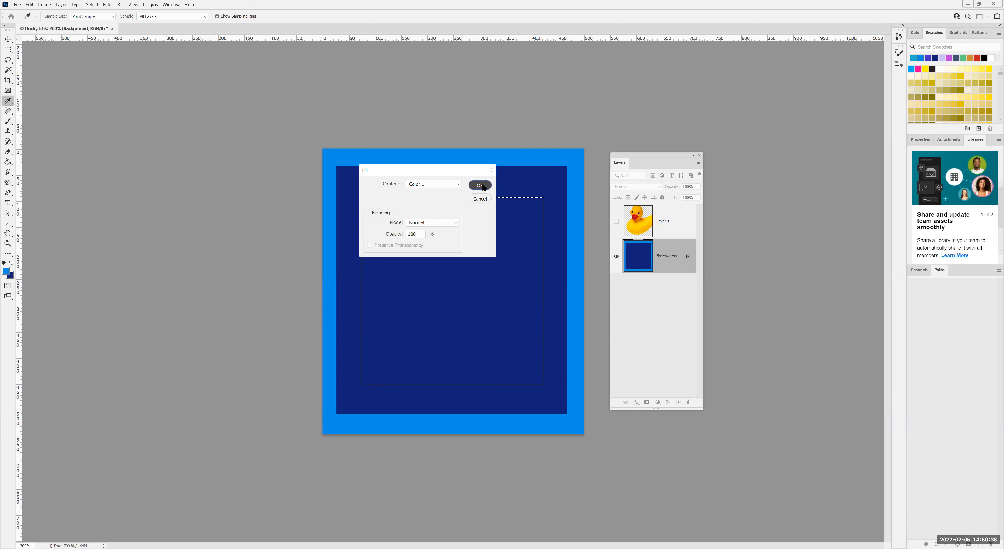
pyautogui.click(481, 184)
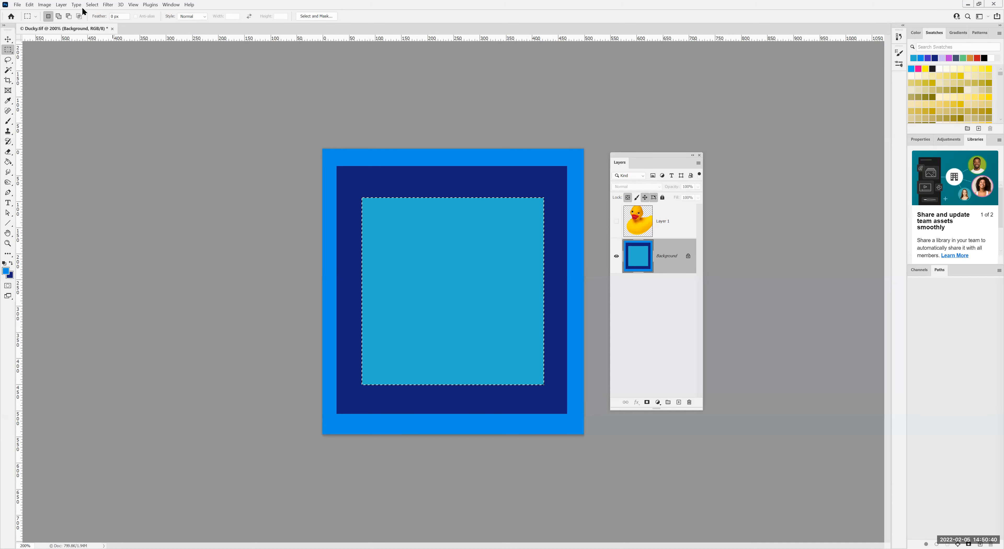
# - Clear the current selection and make a smaller rectangular marquee selection inside the light blue rectangle
pyautogui.click(92, 4)
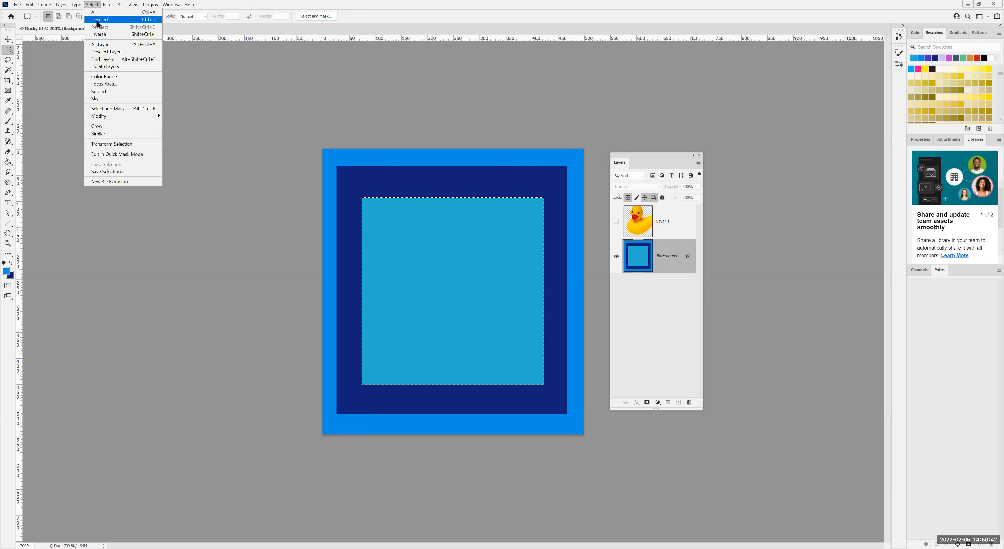
pyautogui.click(98, 20)
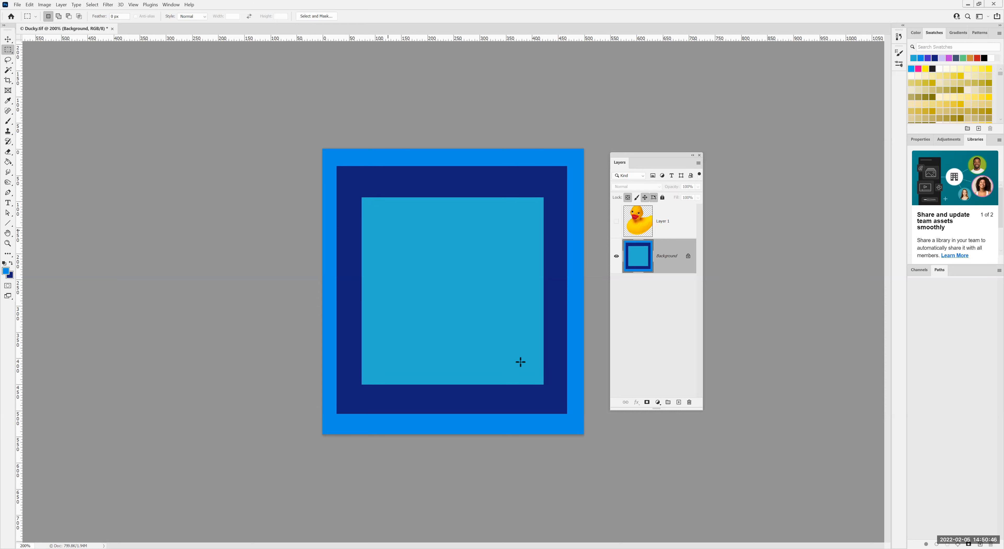
pyautogui.moveTo(520, 359); pyautogui.dragTo(387, 230)
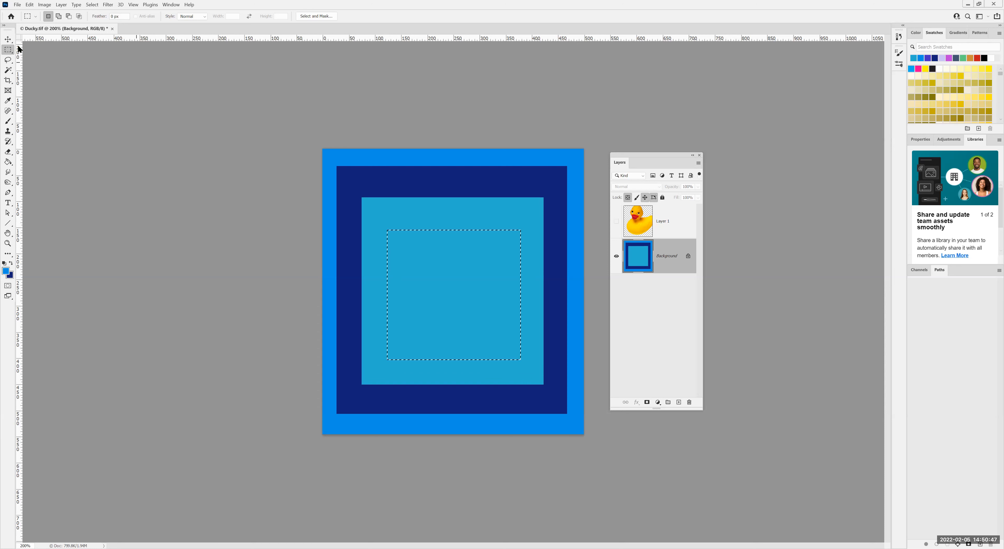
# - Fill the selection with the yellow flower custom pattern using the Fill command, and deselect it
pyautogui.click(29, 5)
pyautogui.click(35, 119)
pyautogui.click(429, 184)
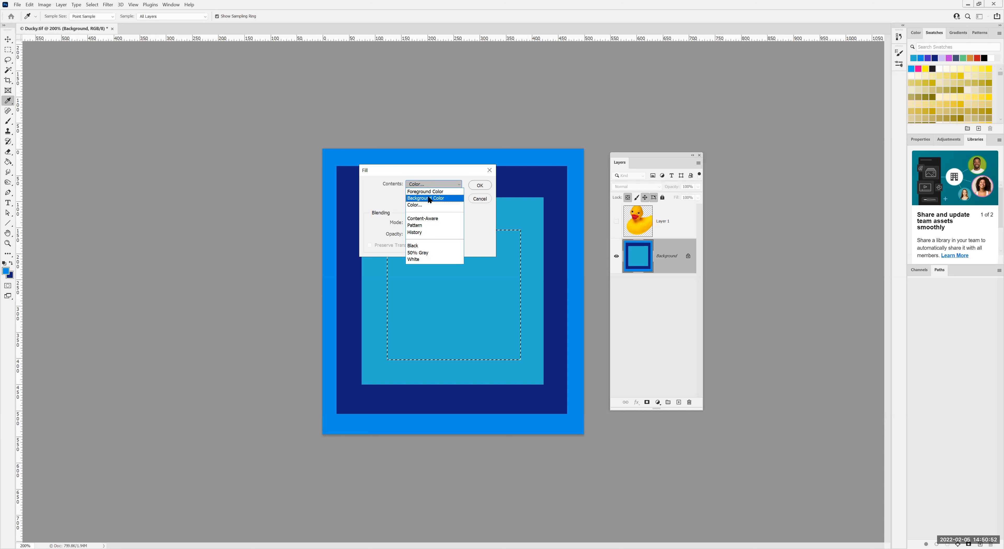
pyautogui.click(420, 227)
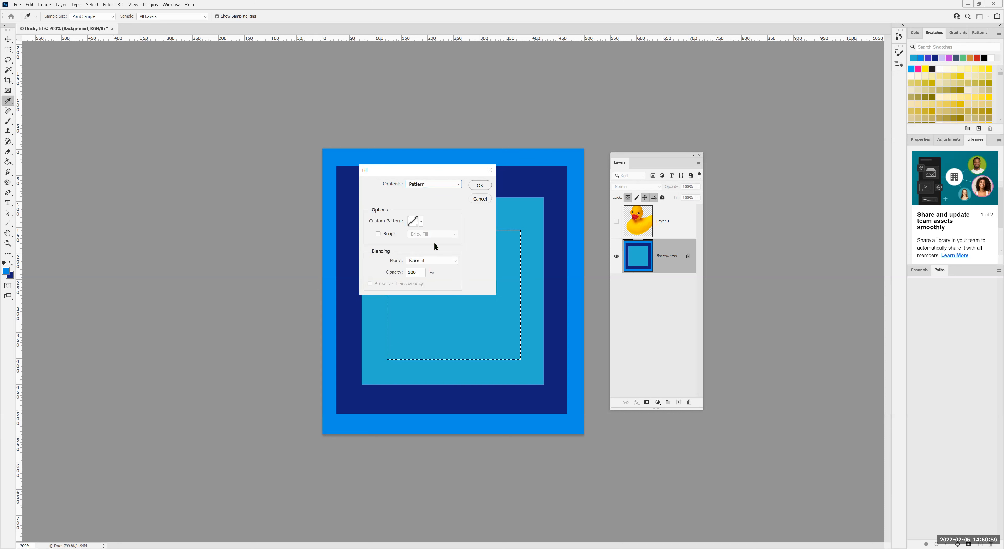
pyautogui.click(420, 221)
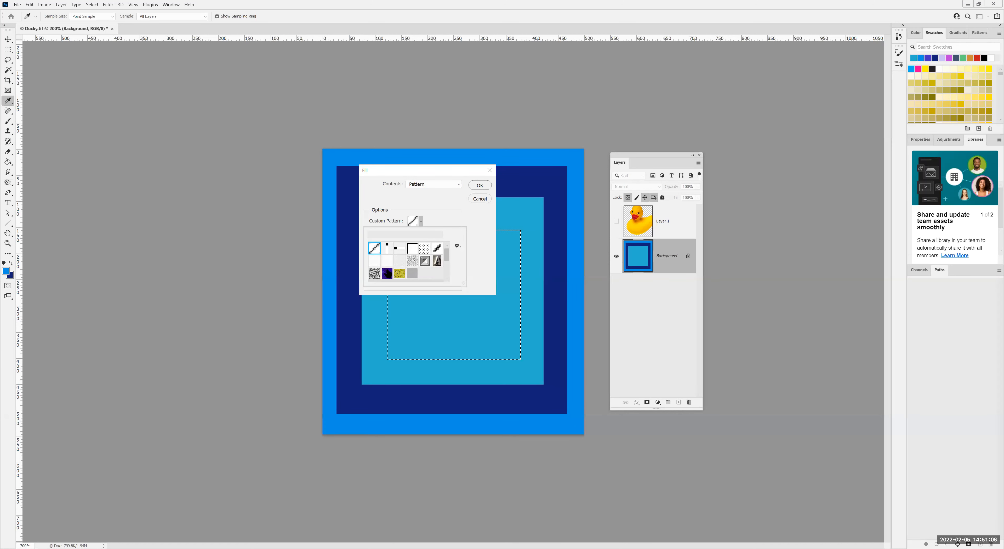
pyautogui.click(400, 275)
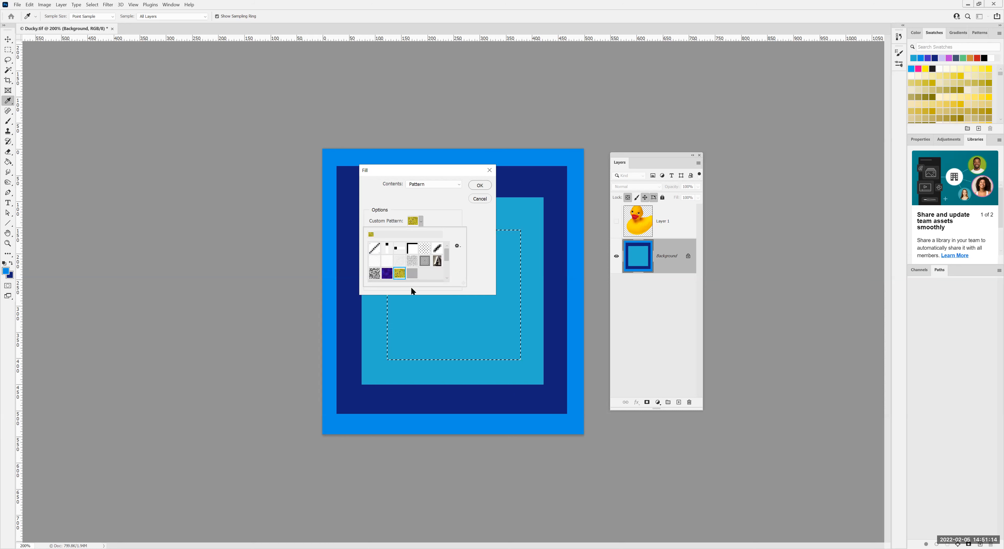
pyautogui.click(482, 185)
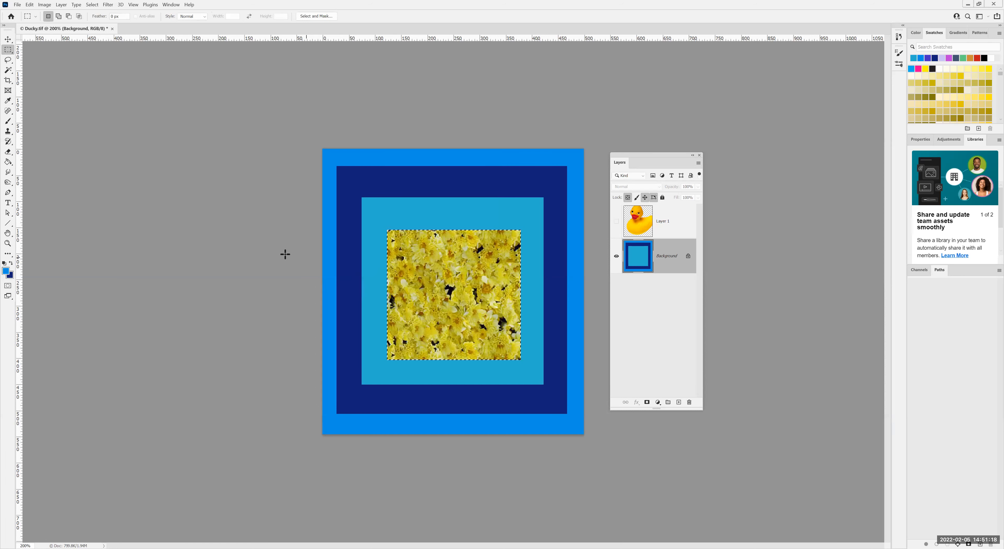
pyautogui.click(92, 4)
pyautogui.click(92, 19)
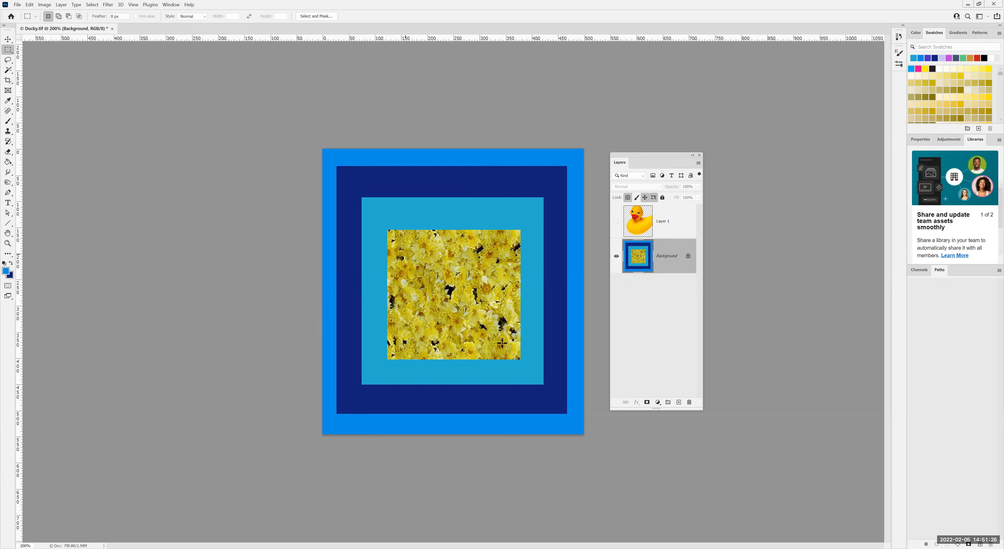
# - Make a smaller rectangular marquee selection inside the flower-patterned rectangle and fill it with Black at Normal mode and 100% opacity
pyautogui.hotkey('ctrl', 'shift', 'd')
pyautogui.click(30, 5)
pyautogui.click(77, 117)
pyautogui.click(438, 185)
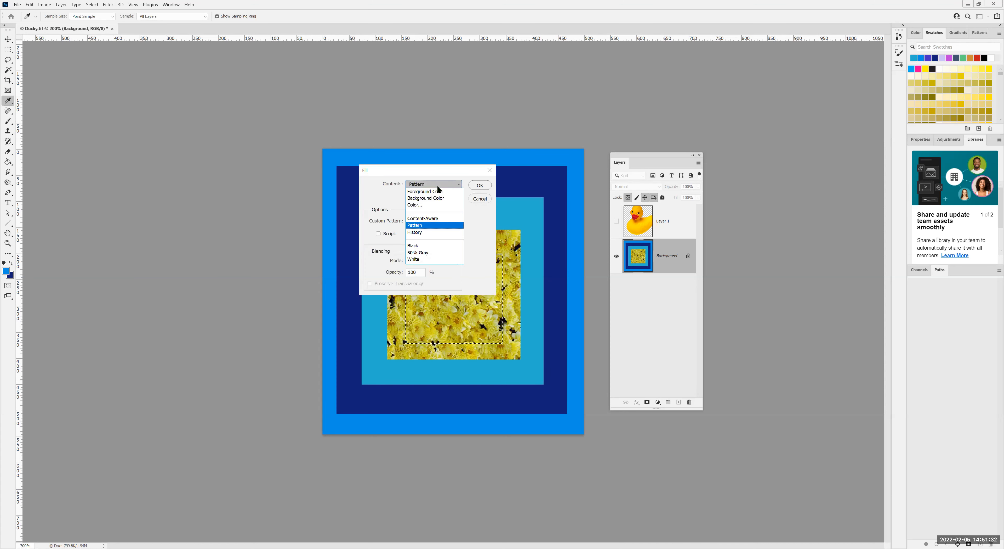
pyautogui.click(431, 247)
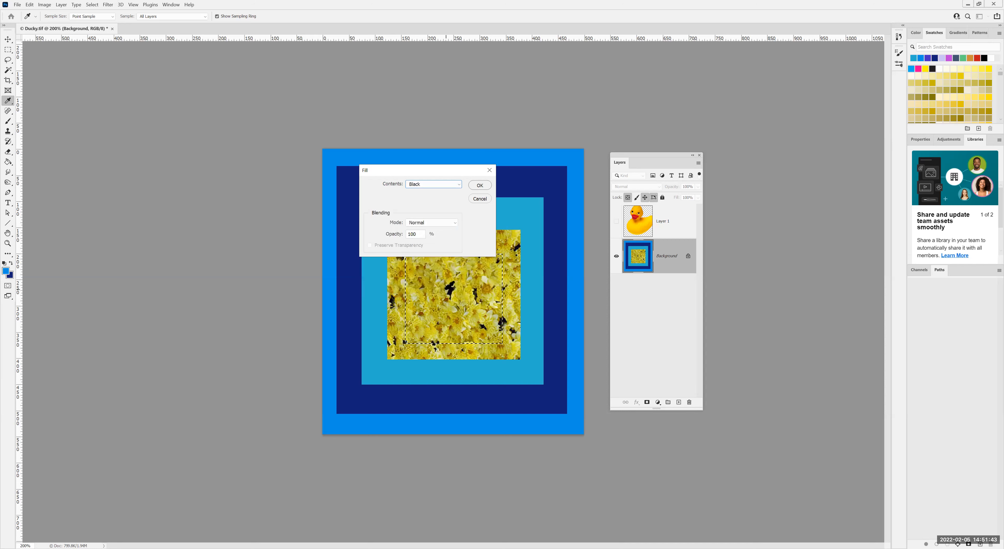
pyautogui.click(479, 186)
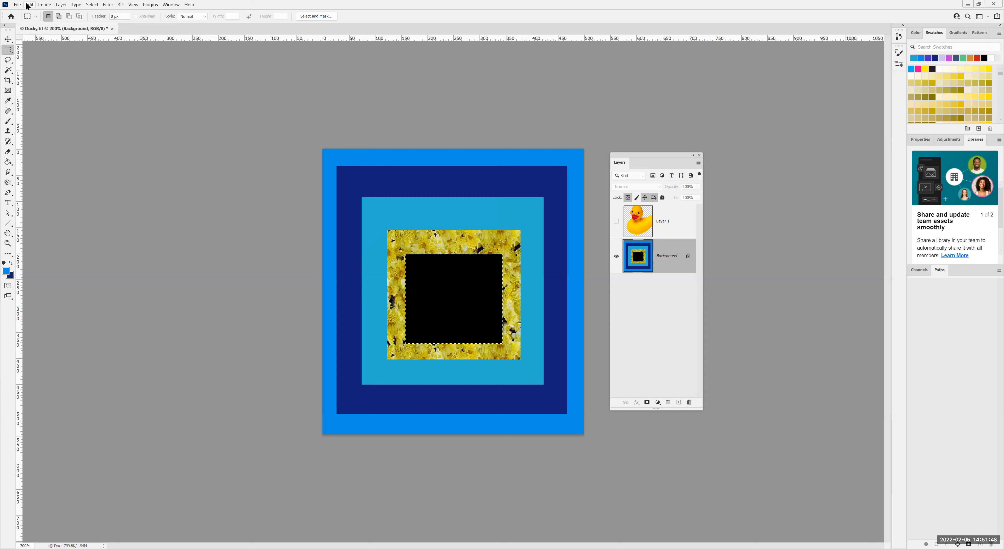
# - Fill the selected central rectangle with 50% Gray using the Fill command
pyautogui.click(61, 123)
pyautogui.click(424, 183)
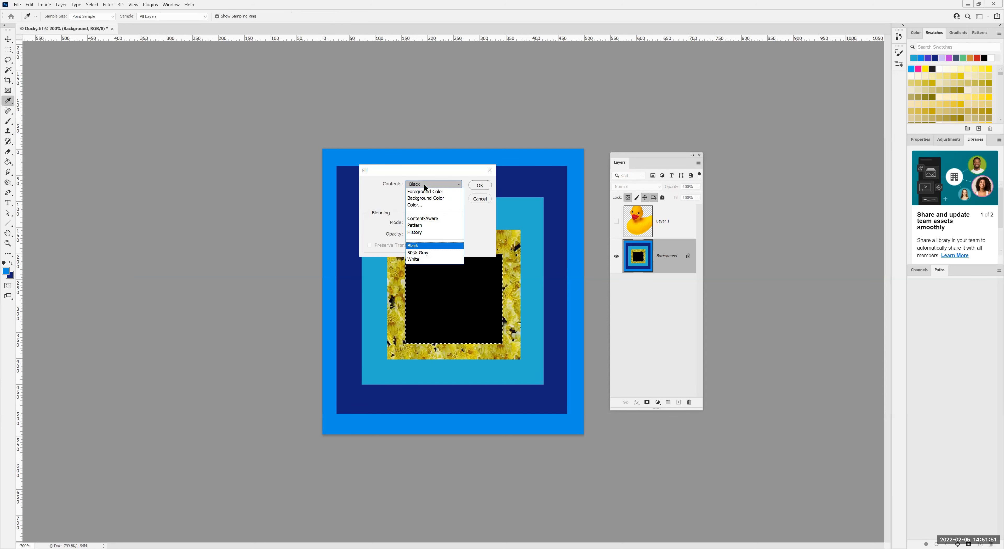
pyautogui.click(432, 257)
pyautogui.click(479, 185)
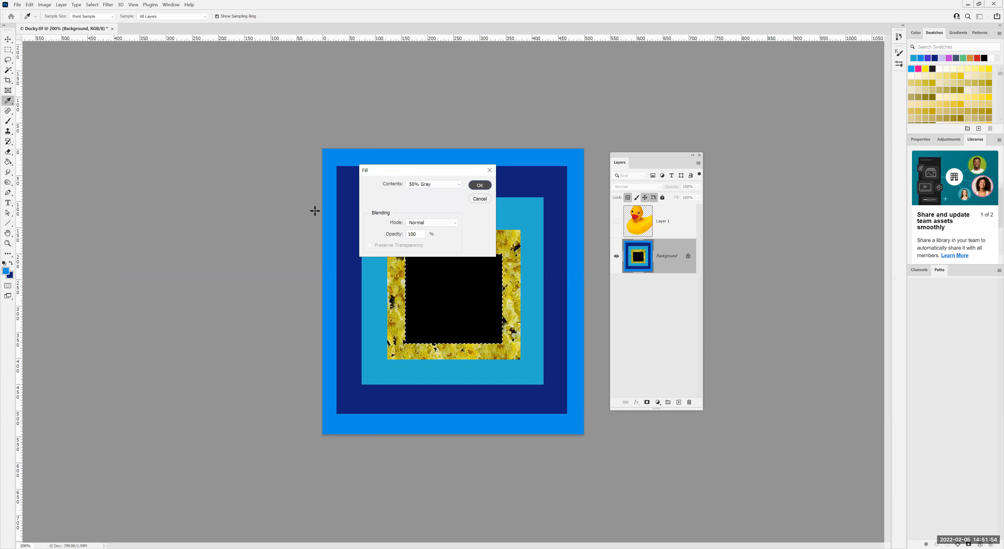
# - Fill the selected central rectangle with White using the Fill command, and deselect it
pyautogui.click(30, 5)
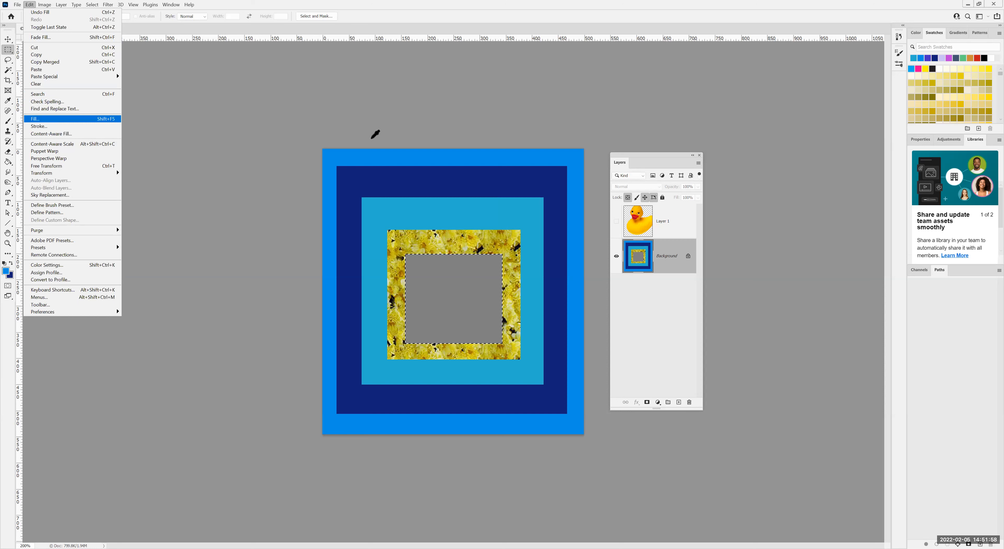
pyautogui.press('Return')
pyautogui.click(444, 184)
pyautogui.click(462, 257)
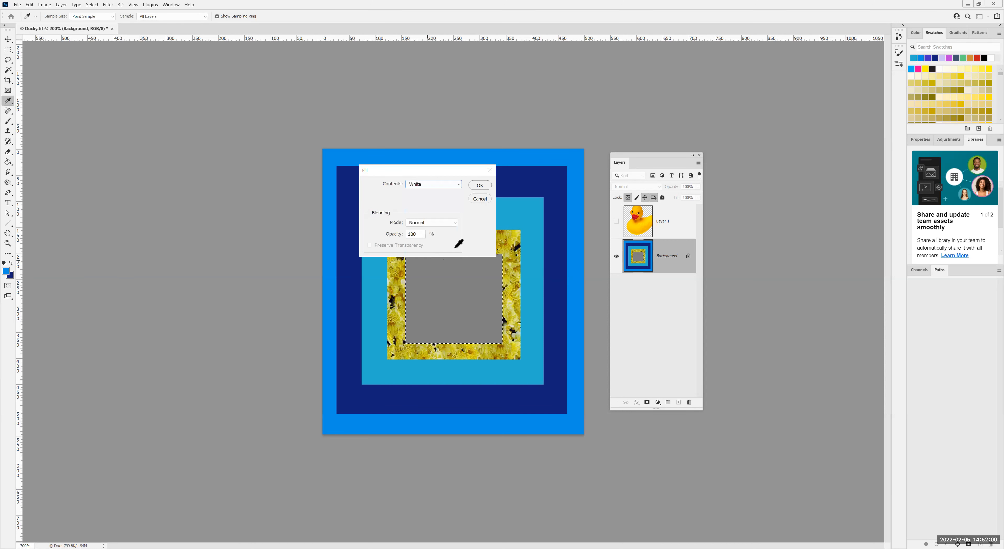
pyautogui.click(480, 185)
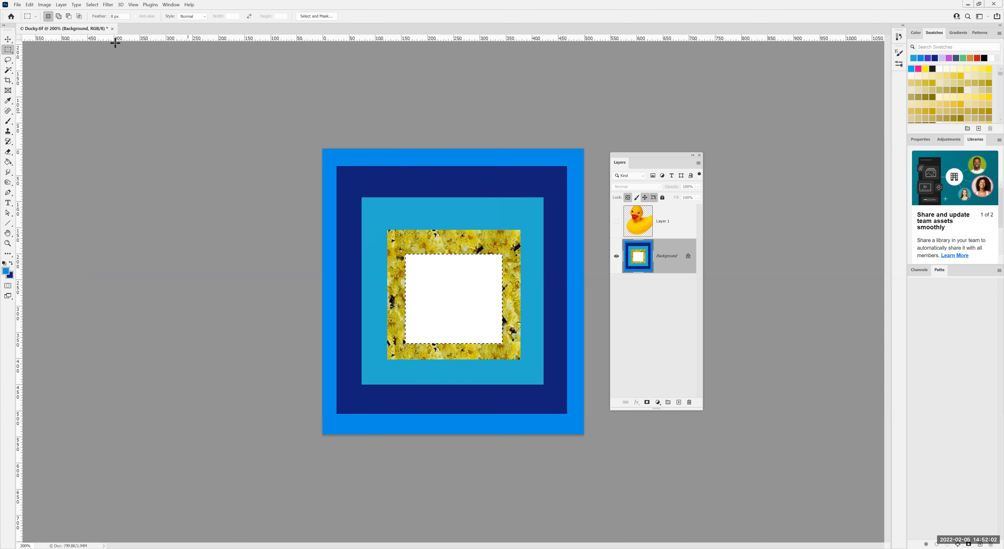
pyautogui.click(92, 4)
pyautogui.click(102, 23)
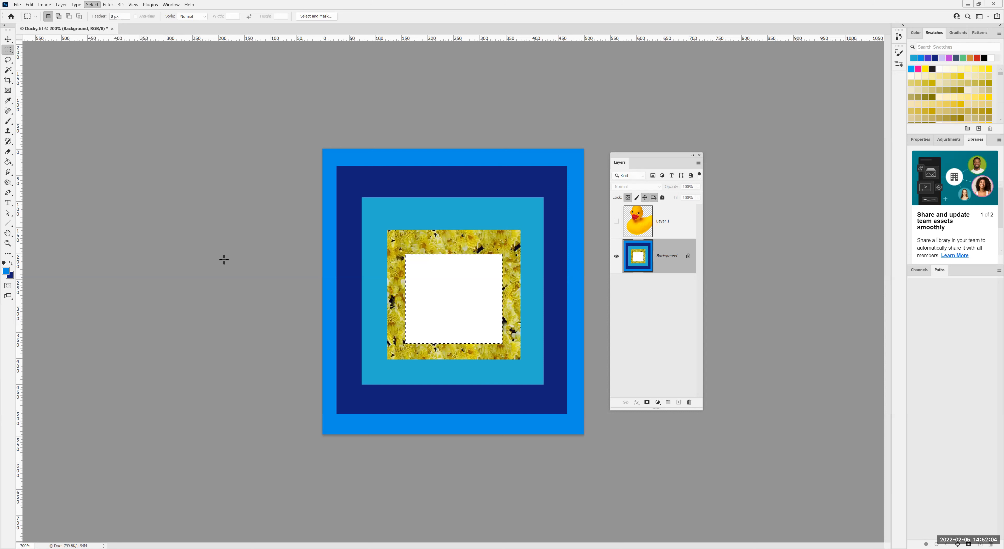